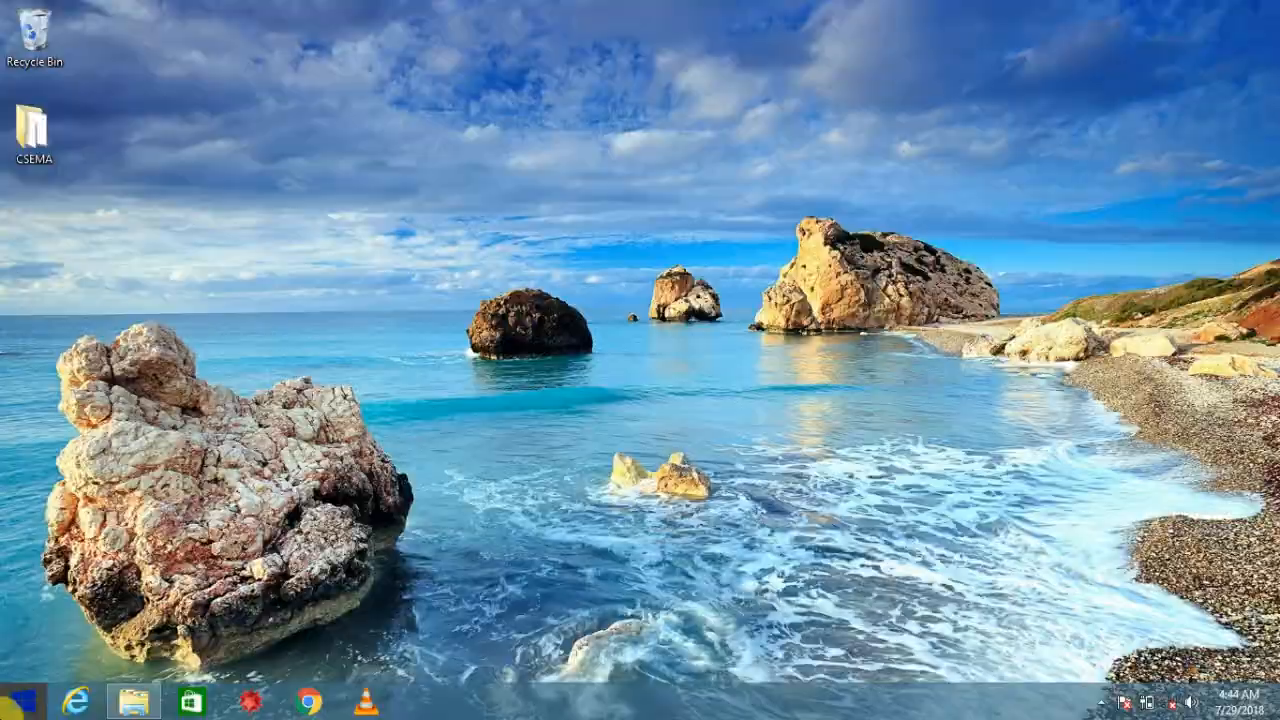
Step: Open the Downloads folder and launch the Install_RMPrepUSB_Full installer
{"action": "left_click", "coordinate": [14, 704]}
{"action": "left_click", "coordinate": [249, 540]}
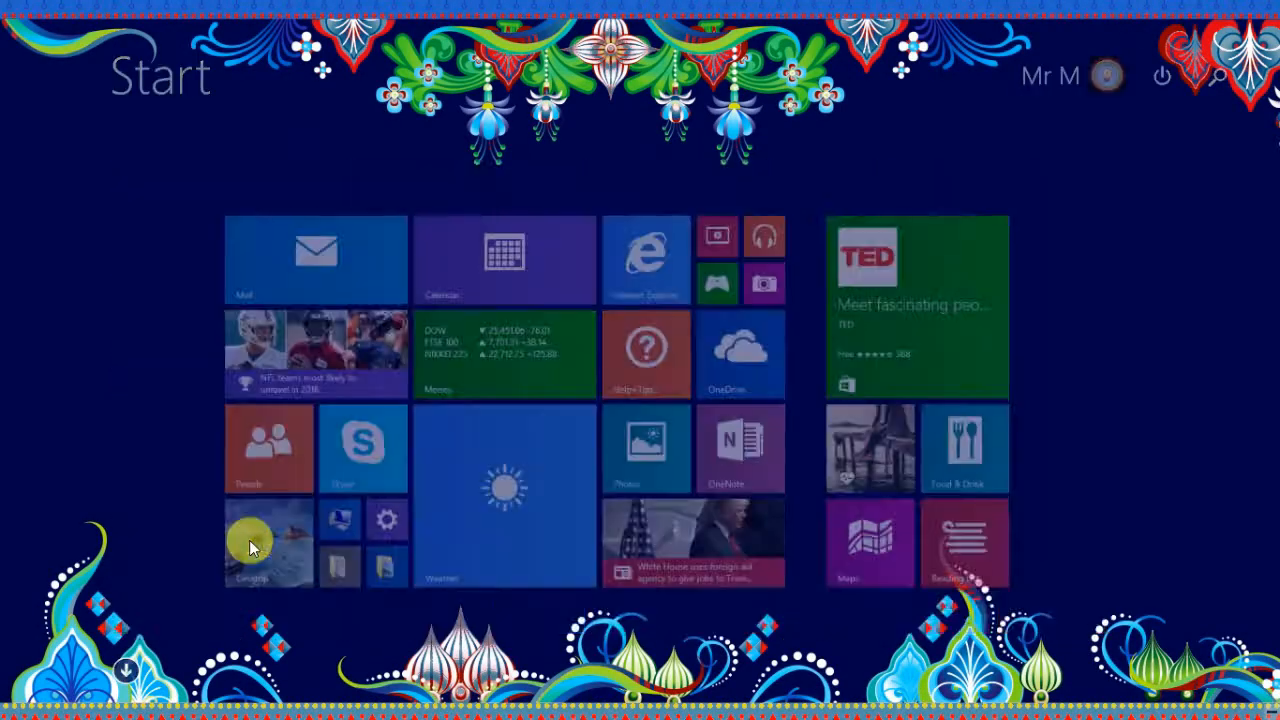
{"action": "key", "text": "super+e"}
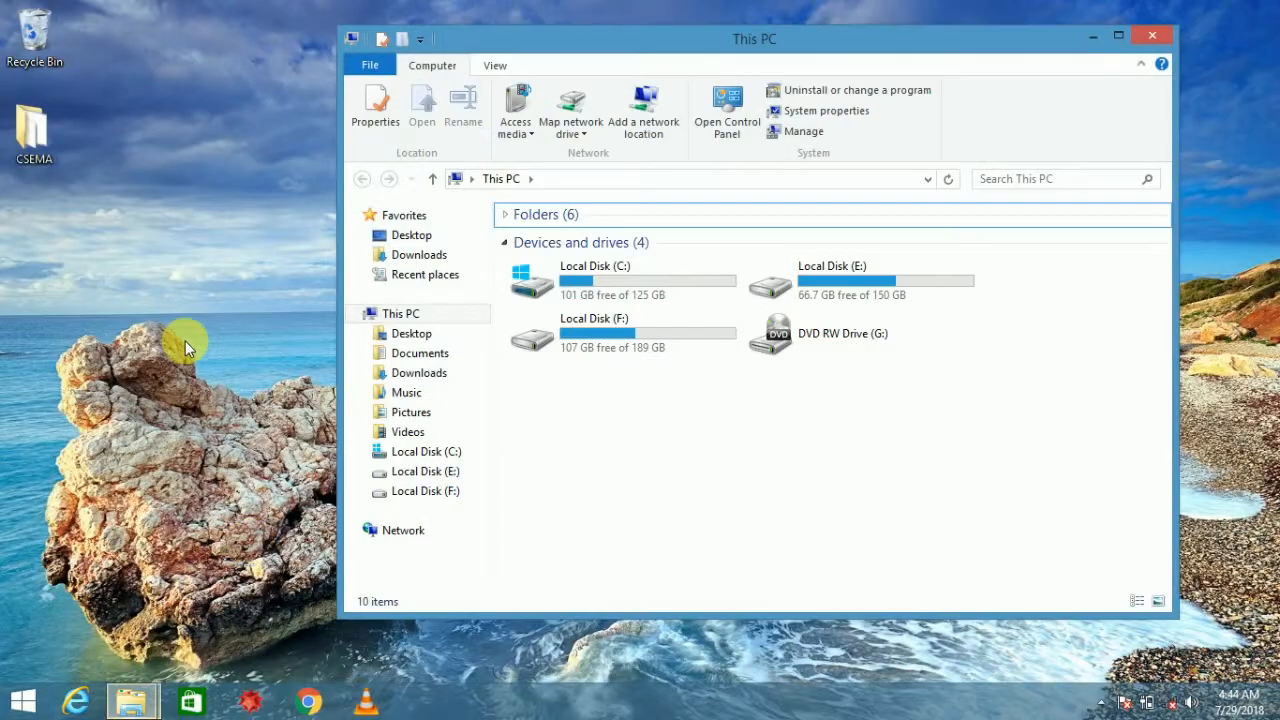
{"action": "left_click", "coordinate": [445, 373]}
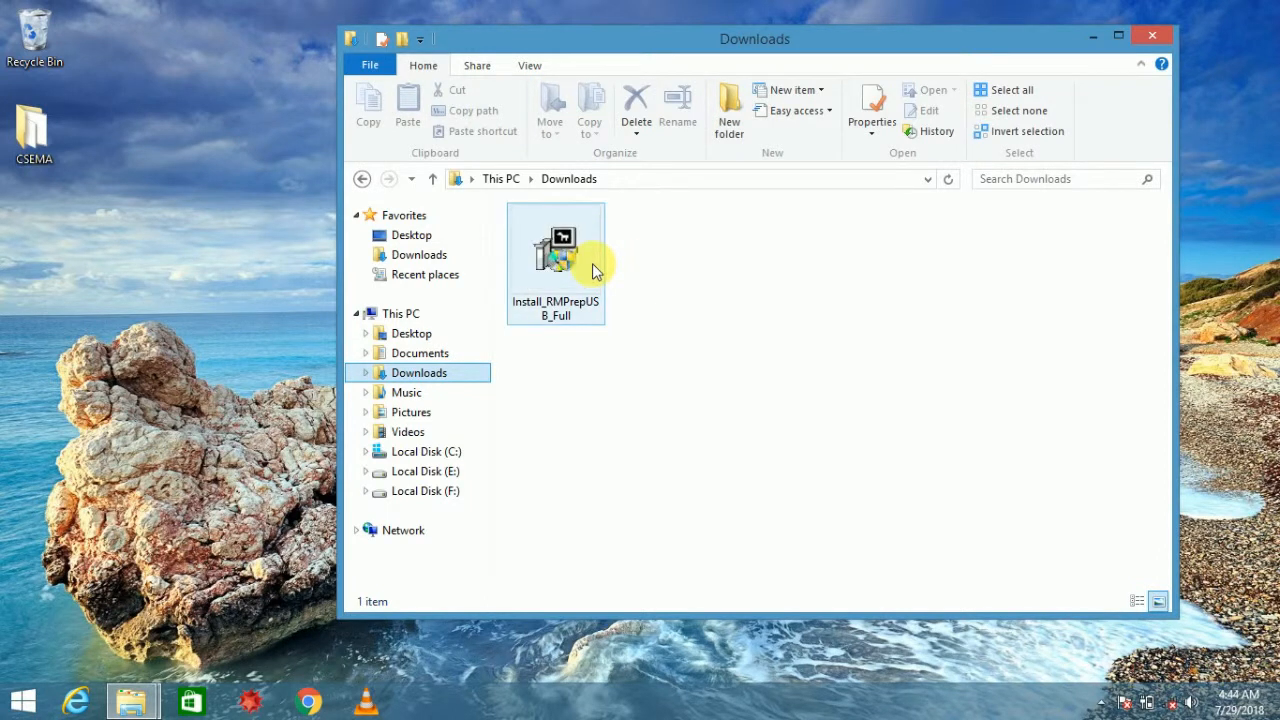
{"action": "left_click", "coordinate": [578, 268]}
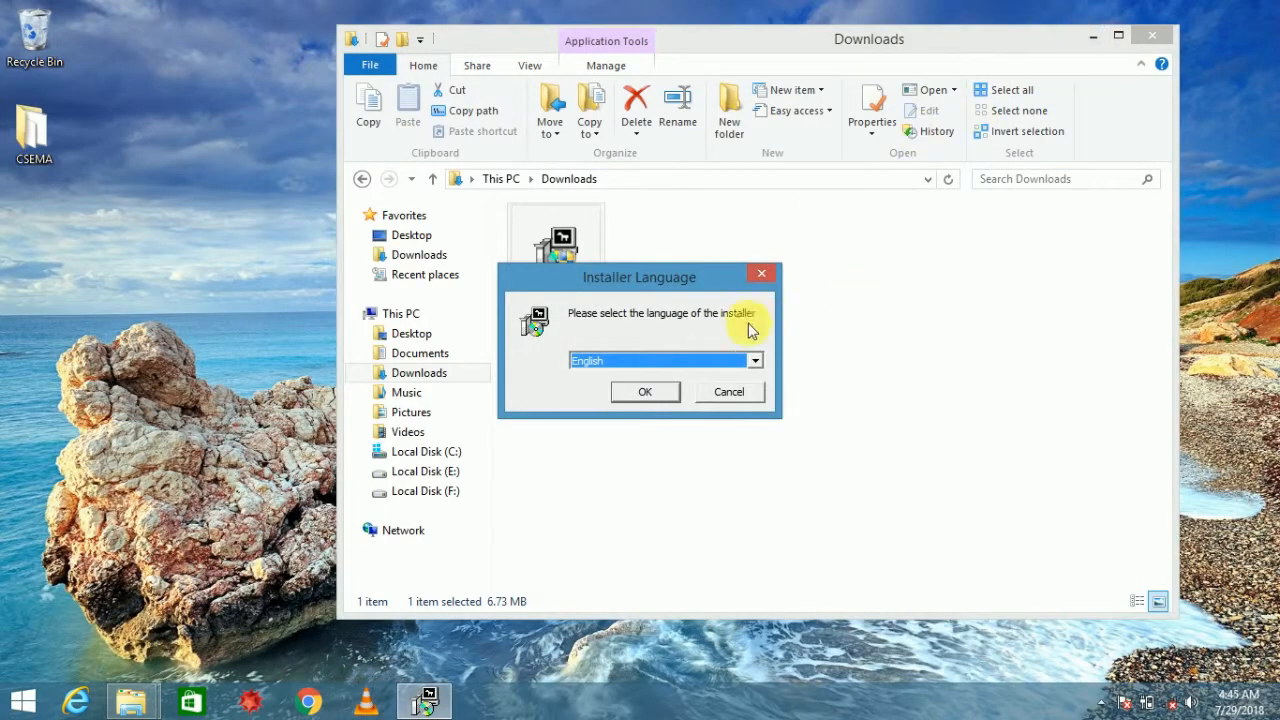
Step: Accept English as the installer language and install RMPrepUSB in the default folder, minimizing the Downloads window
{"action": "left_click", "coordinate": [645, 392]}
{"action": "left_click", "coordinate": [1096, 32]}
{"action": "left_click", "coordinate": [795, 454]}
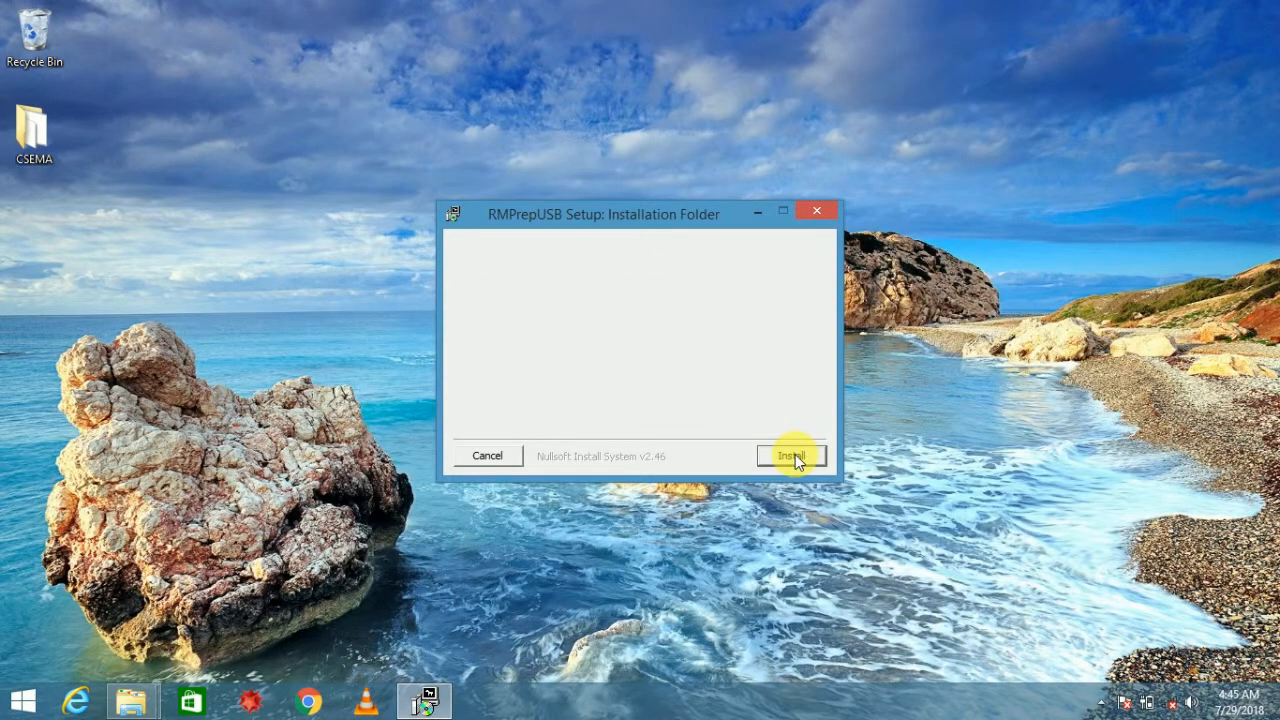
{"action": "left_click", "coordinate": [791, 455]}
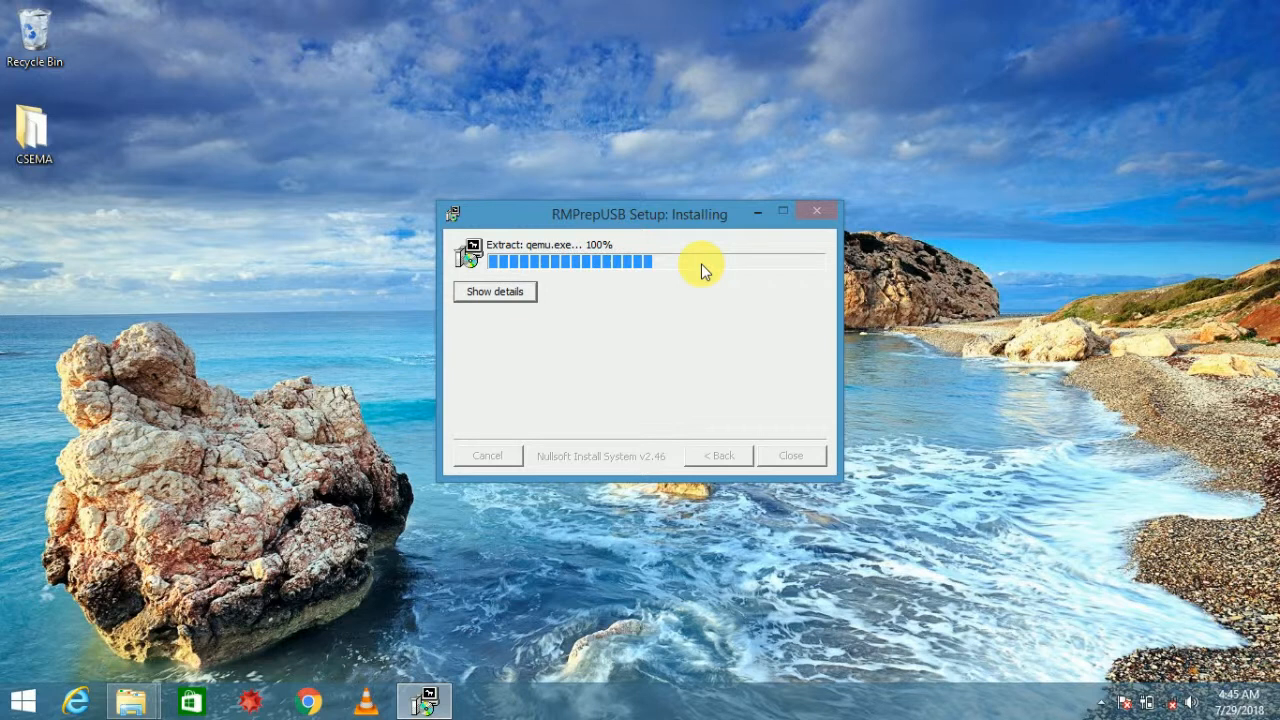
Step: Show the installation details and move the setup window aside to follow the extraction log
{"action": "left_click", "coordinate": [497, 291]}
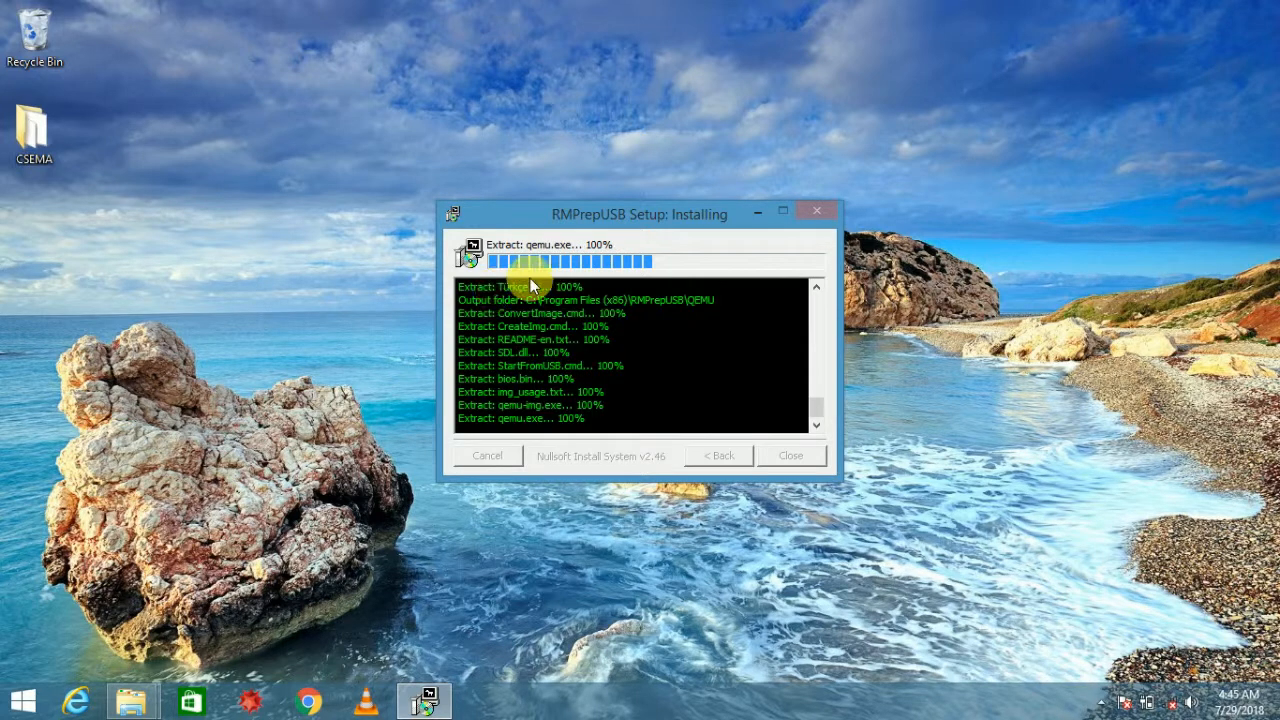
{"action": "mouse_move", "coordinate": [815, 403]}
{"action": "left_mouse_down"}
{"action": "mouse_move", "coordinate": [815, 327]}
{"action": "mouse_move", "coordinate": [817, 406]}
{"action": "left_mouse_up"}
{"action": "left_click_drag", "start_coordinate": [585, 214], "coordinate": [460, 190]}
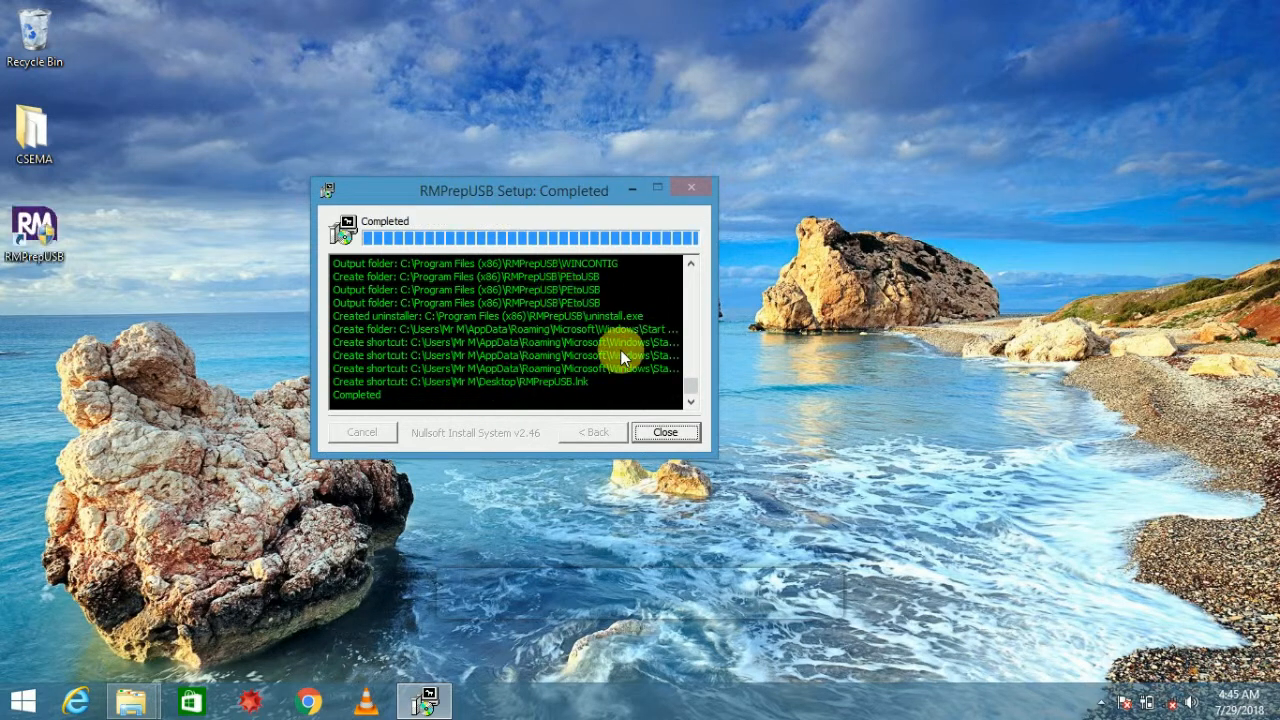
Step: Close the completed setup and choose to run RMPrepUSB immediately
{"action": "left_click", "coordinate": [665, 433]}
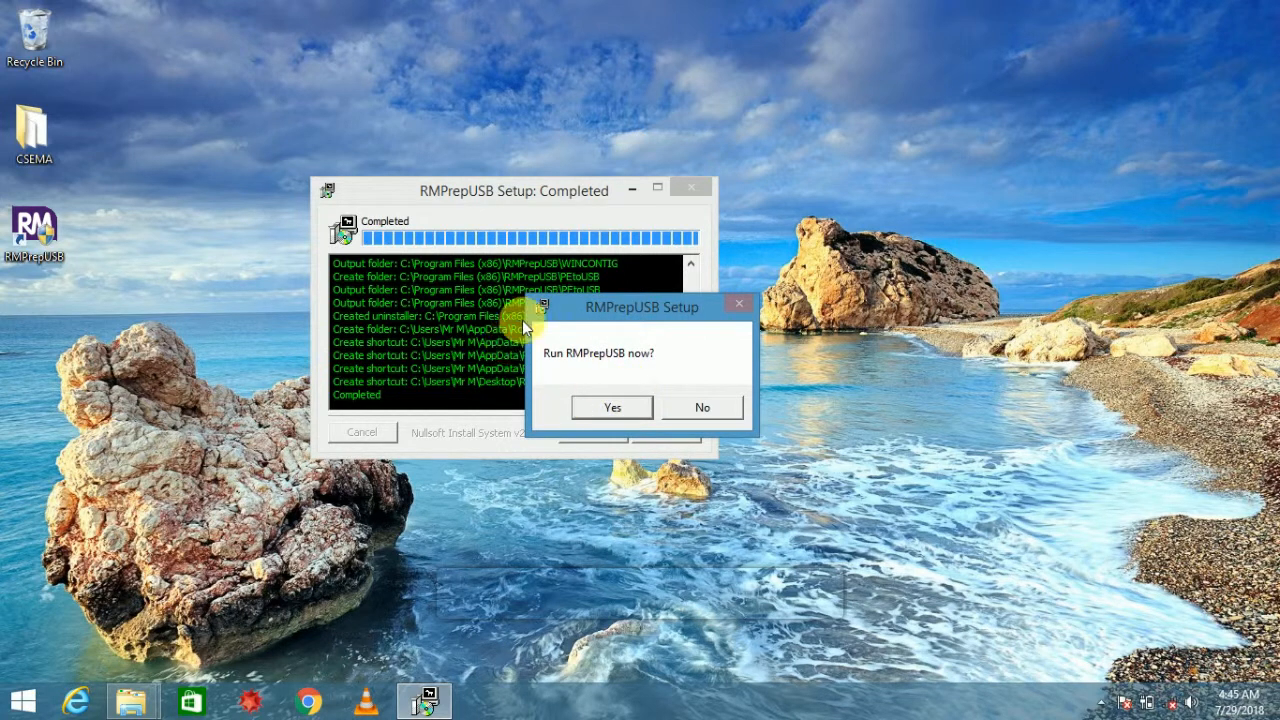
{"action": "left_click_drag", "start_coordinate": [570, 305], "coordinate": [805, 253]}
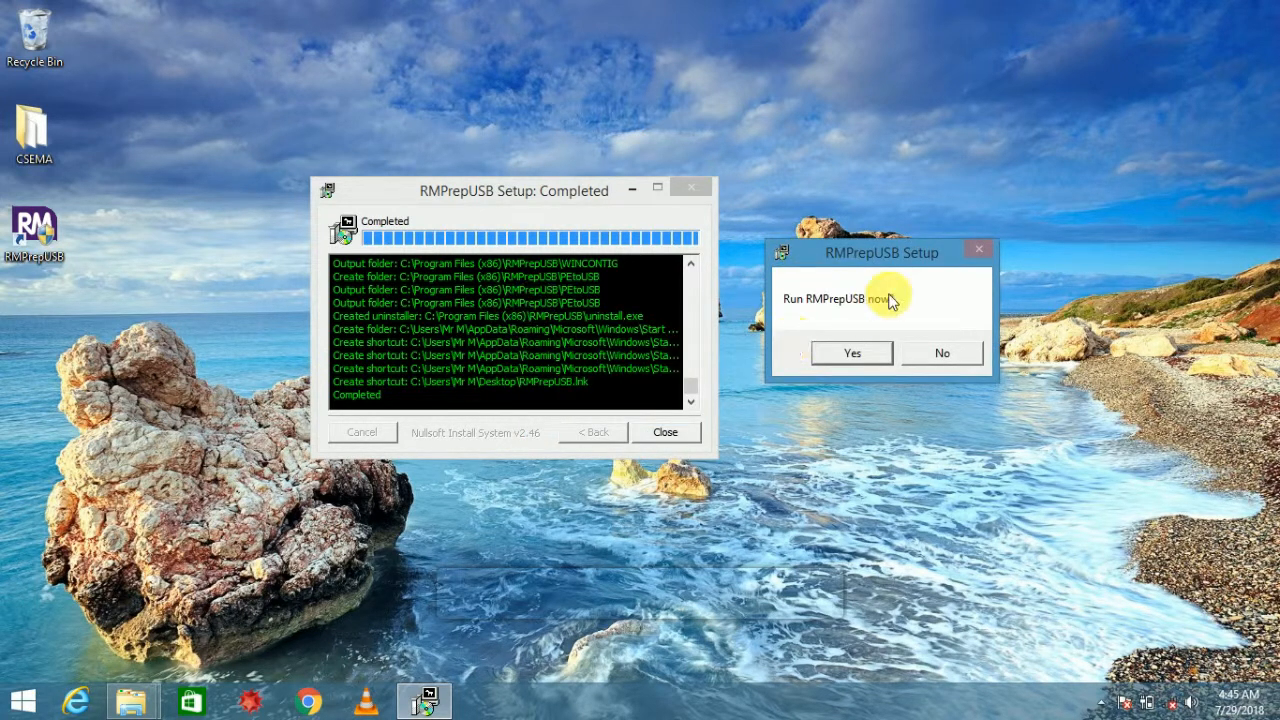
{"action": "left_click", "coordinate": [855, 354]}
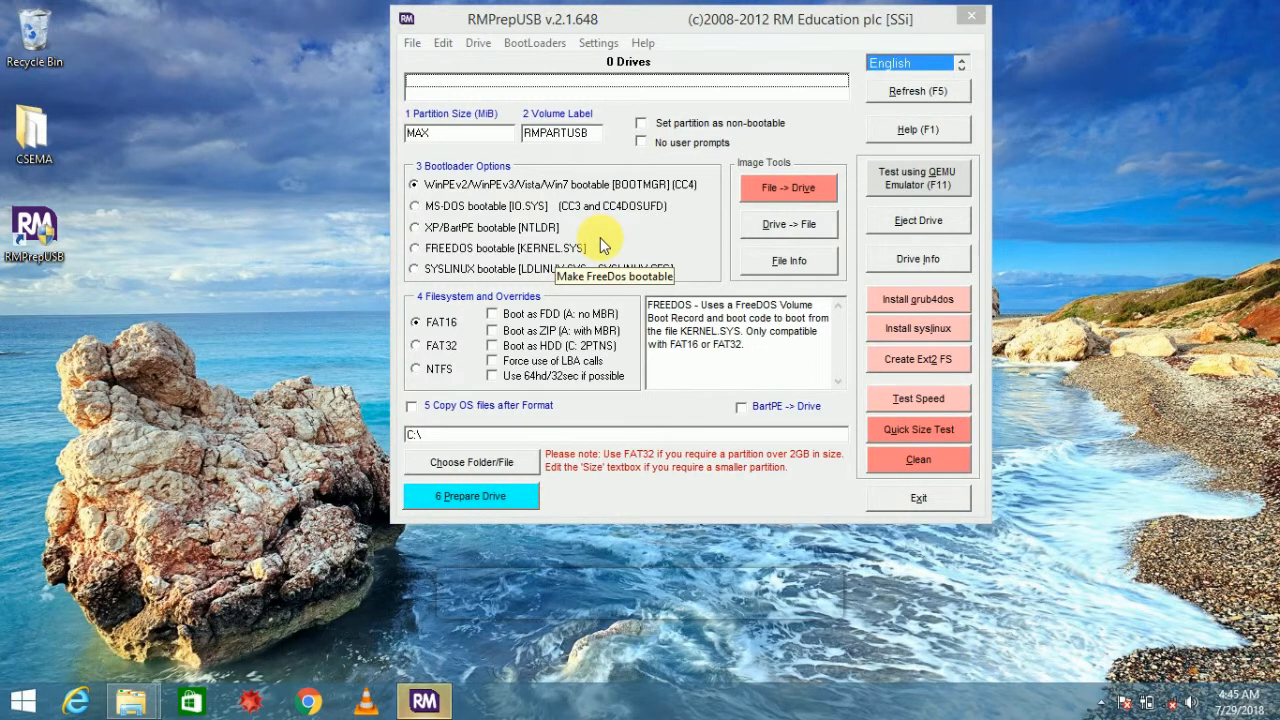
{"action": "key", "text": "super+e"}
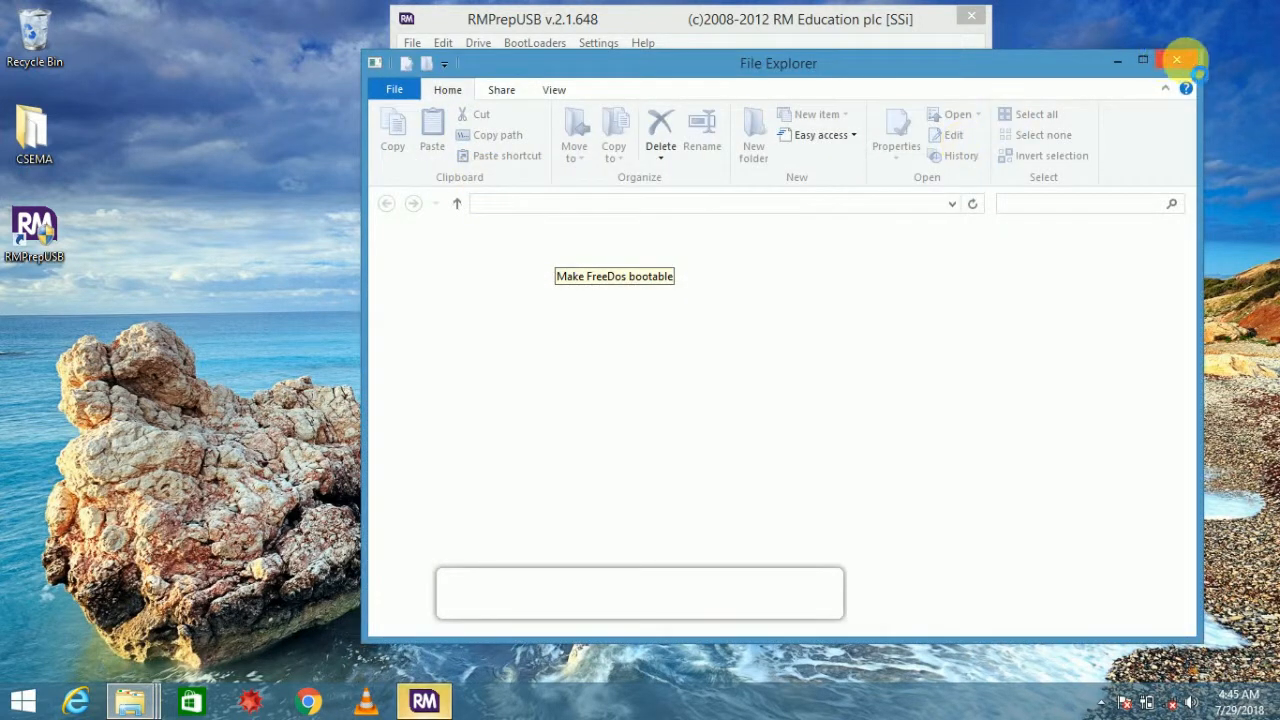
{"action": "left_click", "coordinate": [1178, 60]}
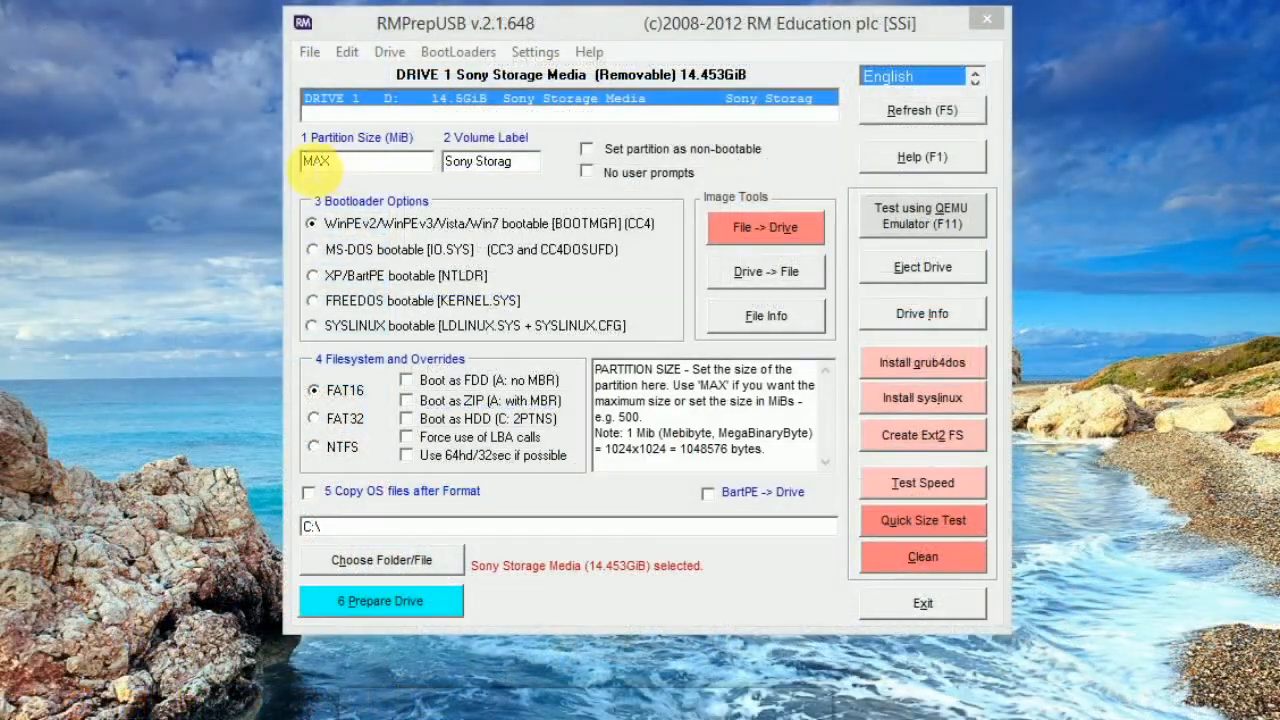
Step: Examine the drive entry, partition size and volume label settings for the Sony Storage Media USB drive
{"action": "left_click", "coordinate": [318, 165]}
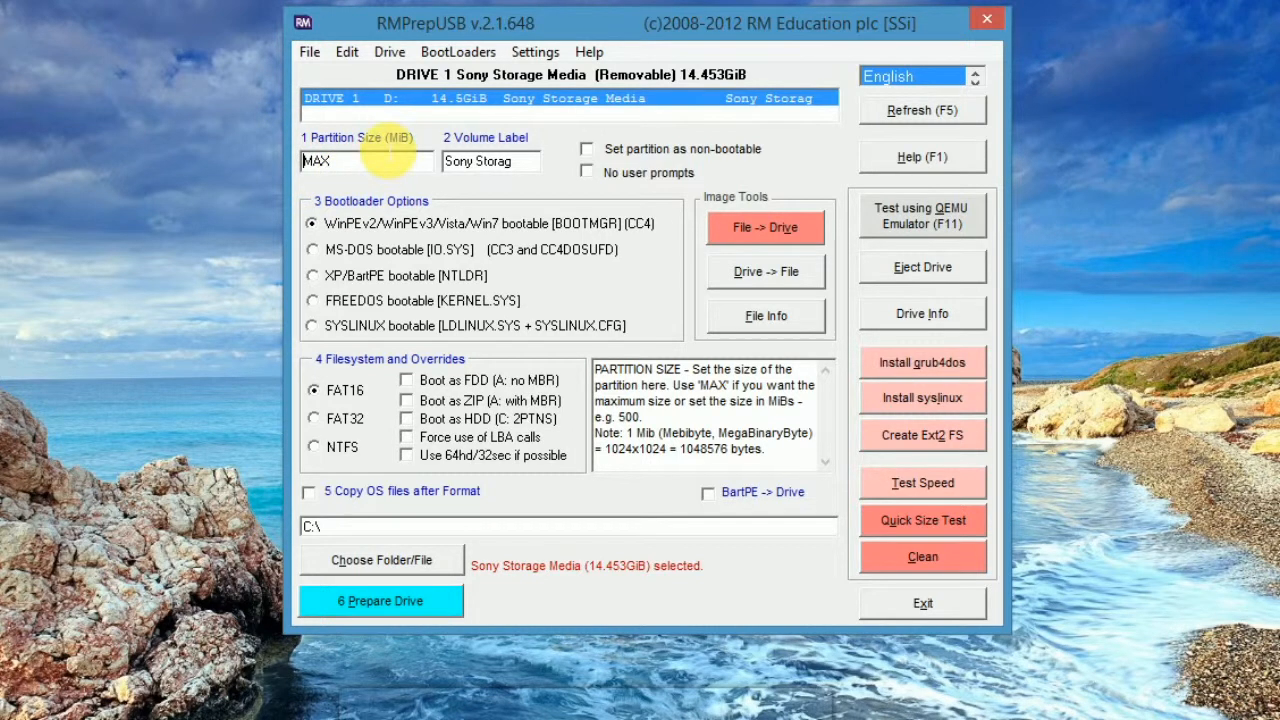
{"action": "left_click", "coordinate": [496, 176]}
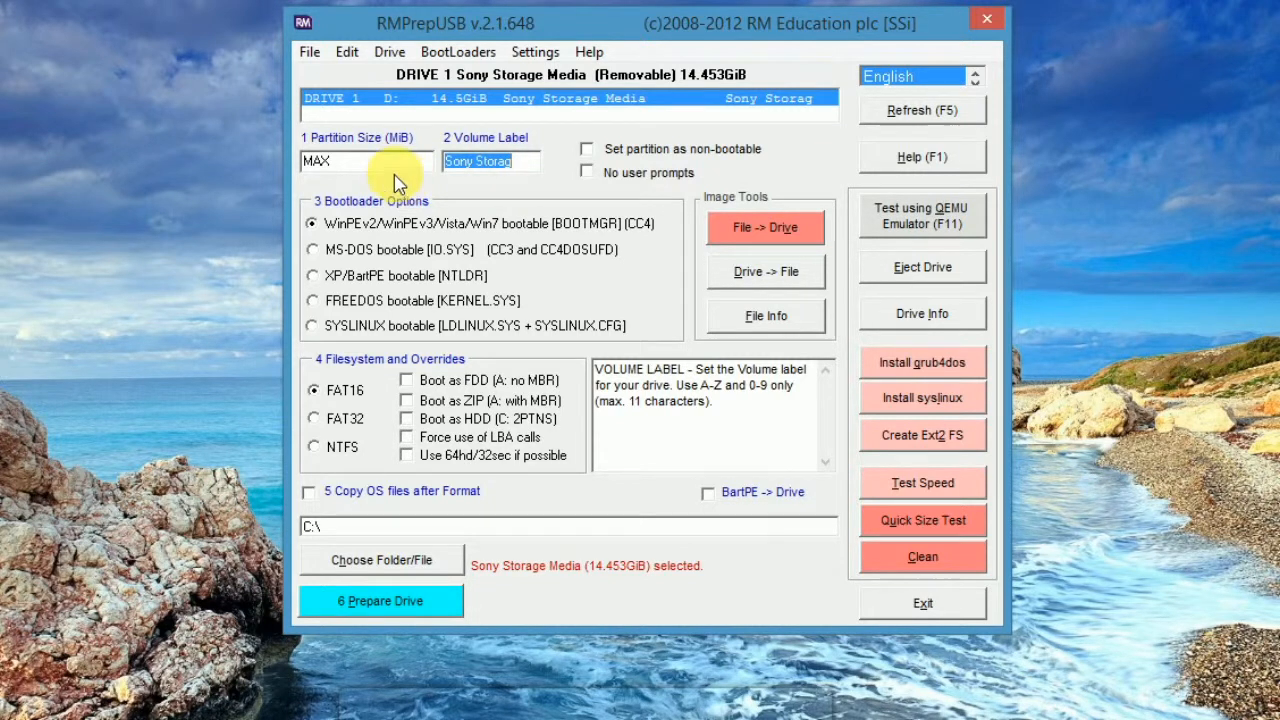
{"action": "left_click", "coordinate": [317, 106]}
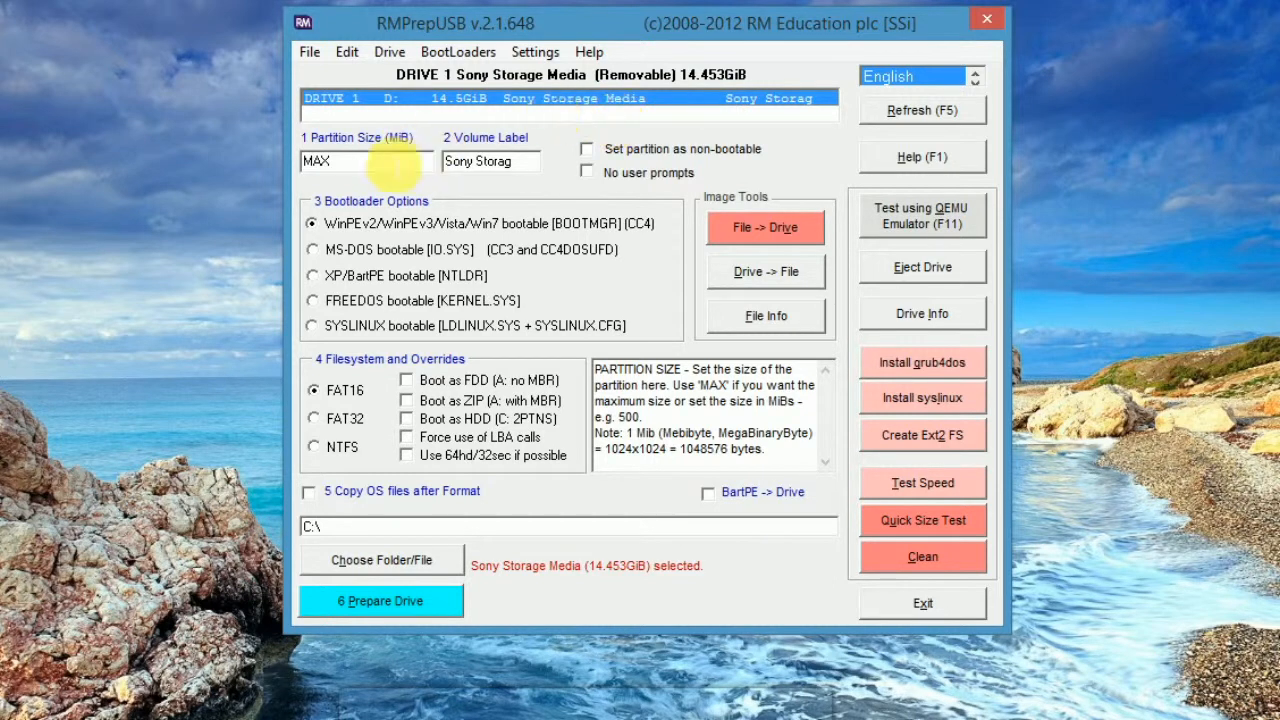
{"action": "left_click_drag", "start_coordinate": [448, 161], "coordinate": [517, 163]}
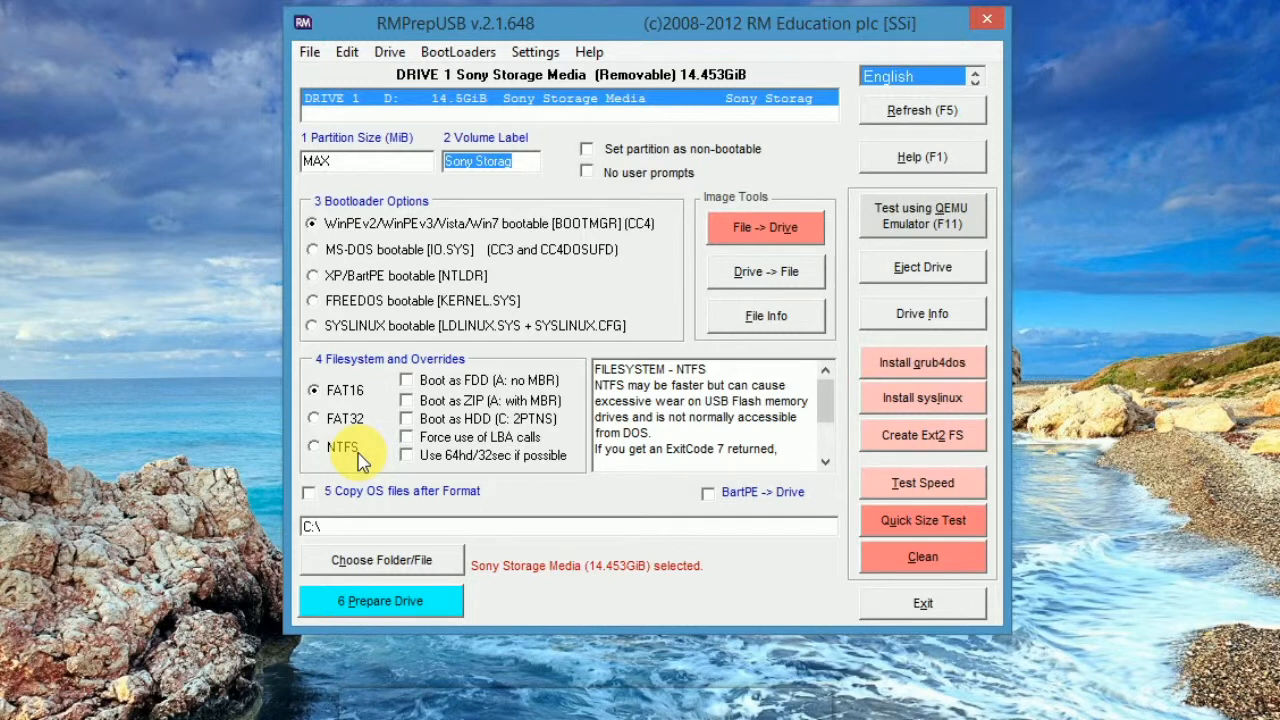
Step: Set the filesystem to NTFS and prepare Drive 1, approving the RMPARTUSB command and the erasure of all its data
{"action": "left_click", "coordinate": [316, 450]}
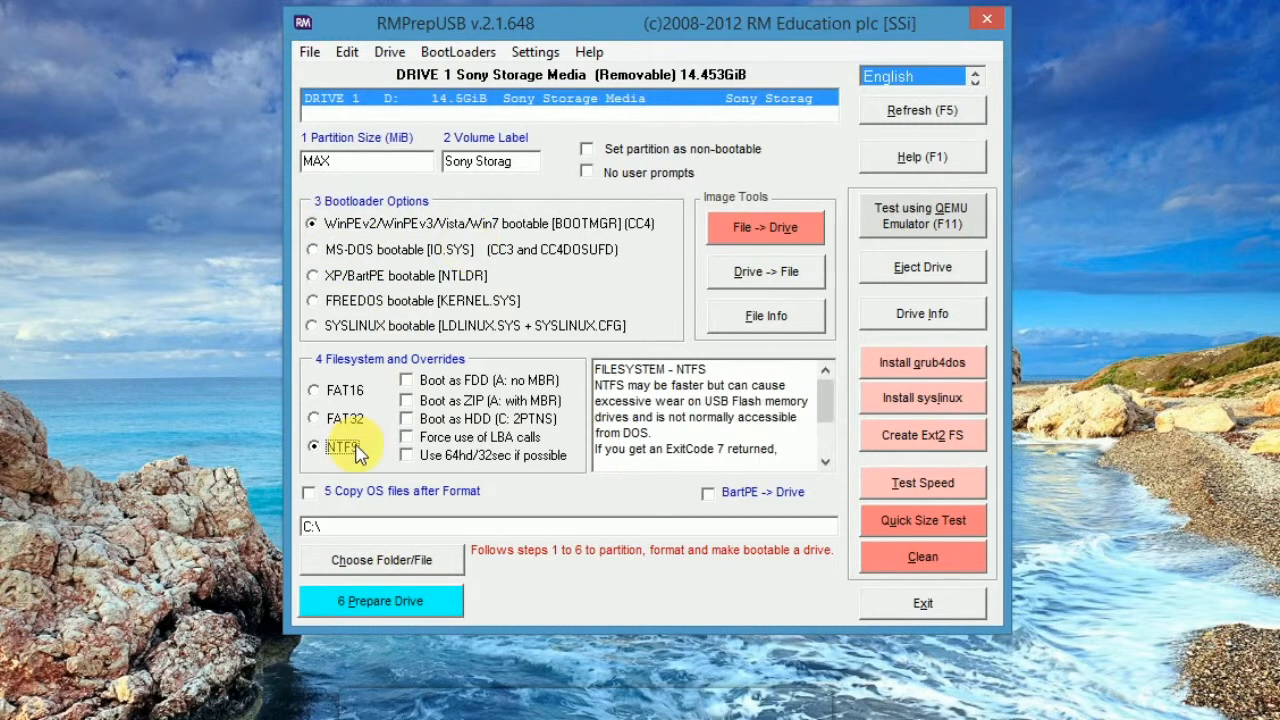
{"action": "left_click", "coordinate": [402, 605]}
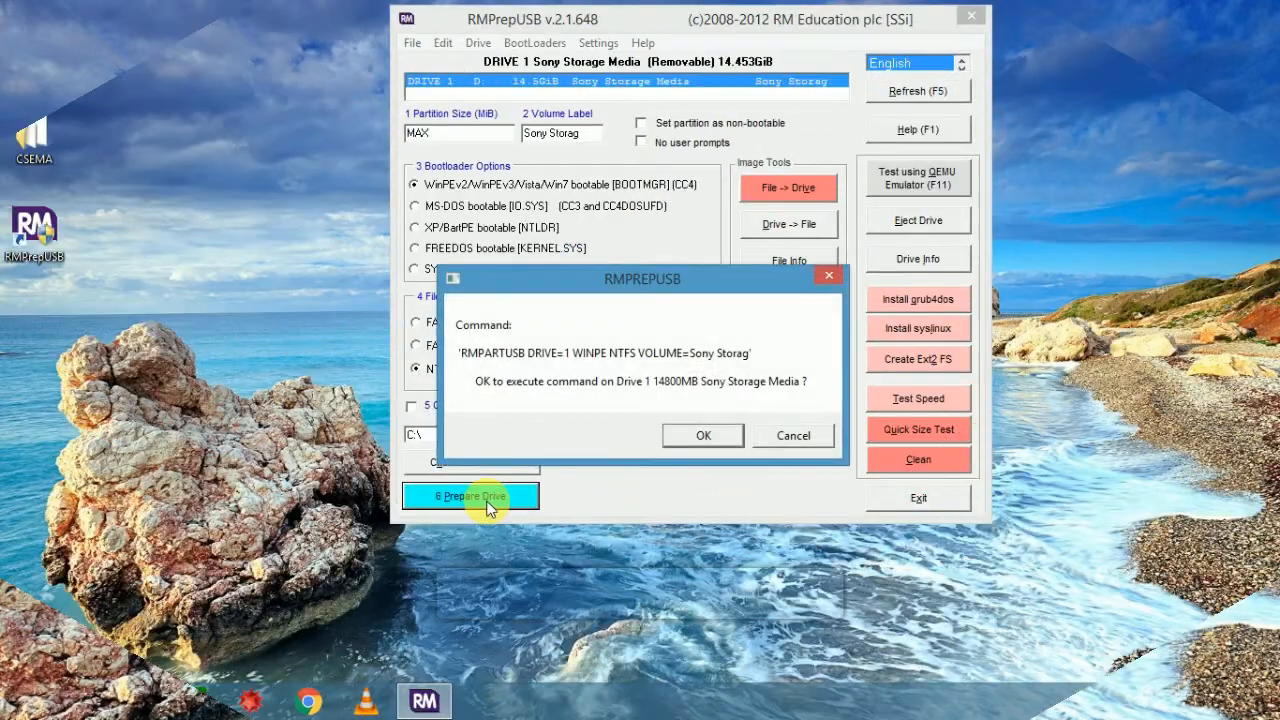
{"action": "left_click_drag", "start_coordinate": [615, 272], "coordinate": [602, 257]}
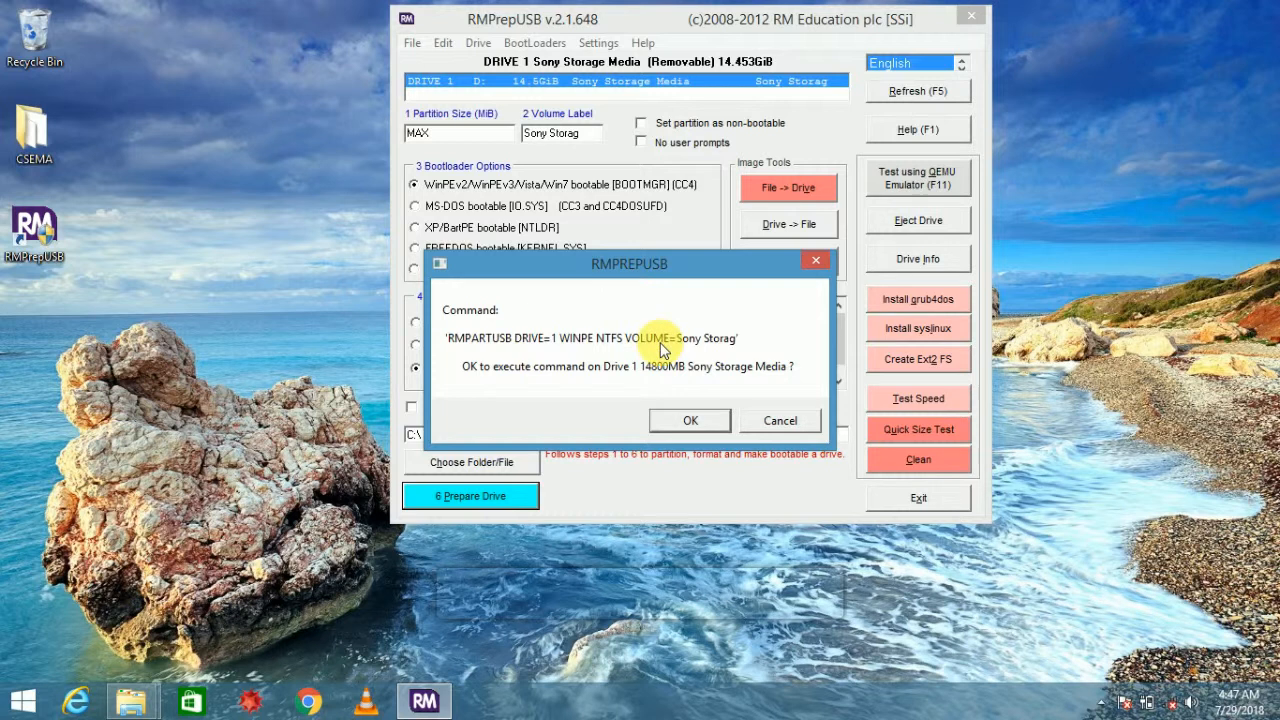
{"action": "left_click", "coordinate": [676, 423]}
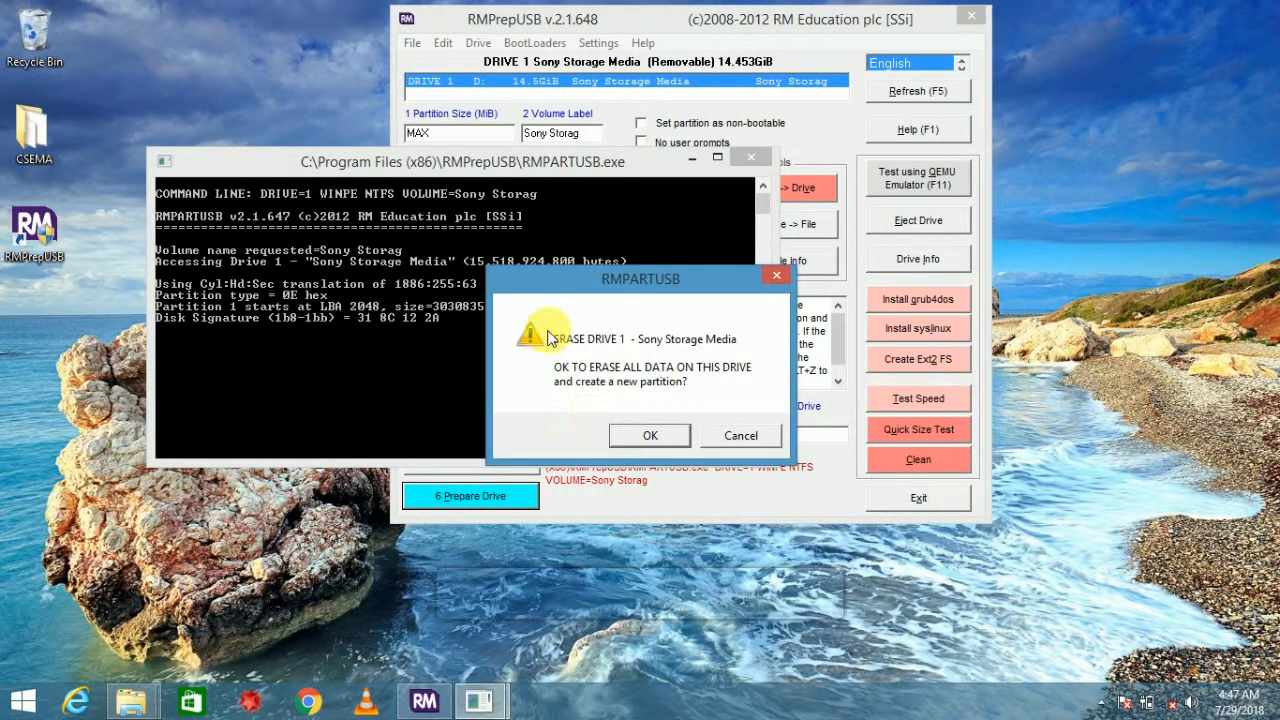
{"action": "left_click_drag", "start_coordinate": [603, 277], "coordinate": [587, 237]}
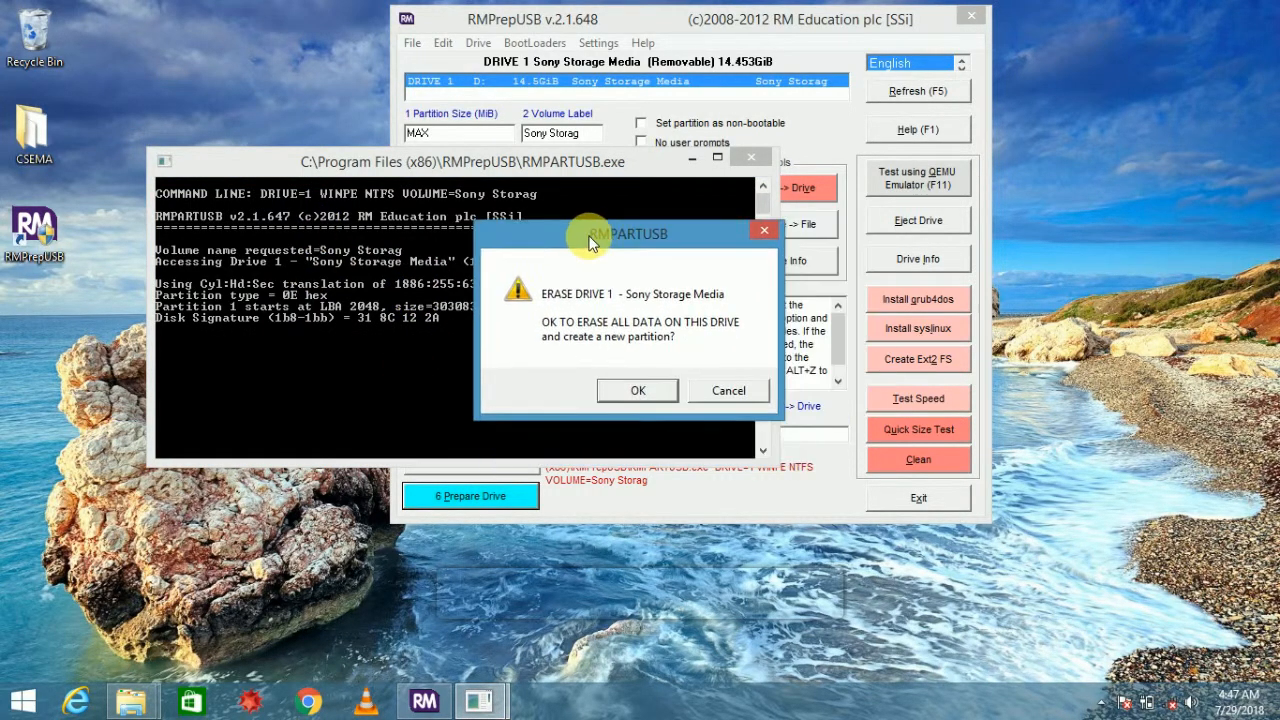
{"action": "left_click", "coordinate": [643, 394]}
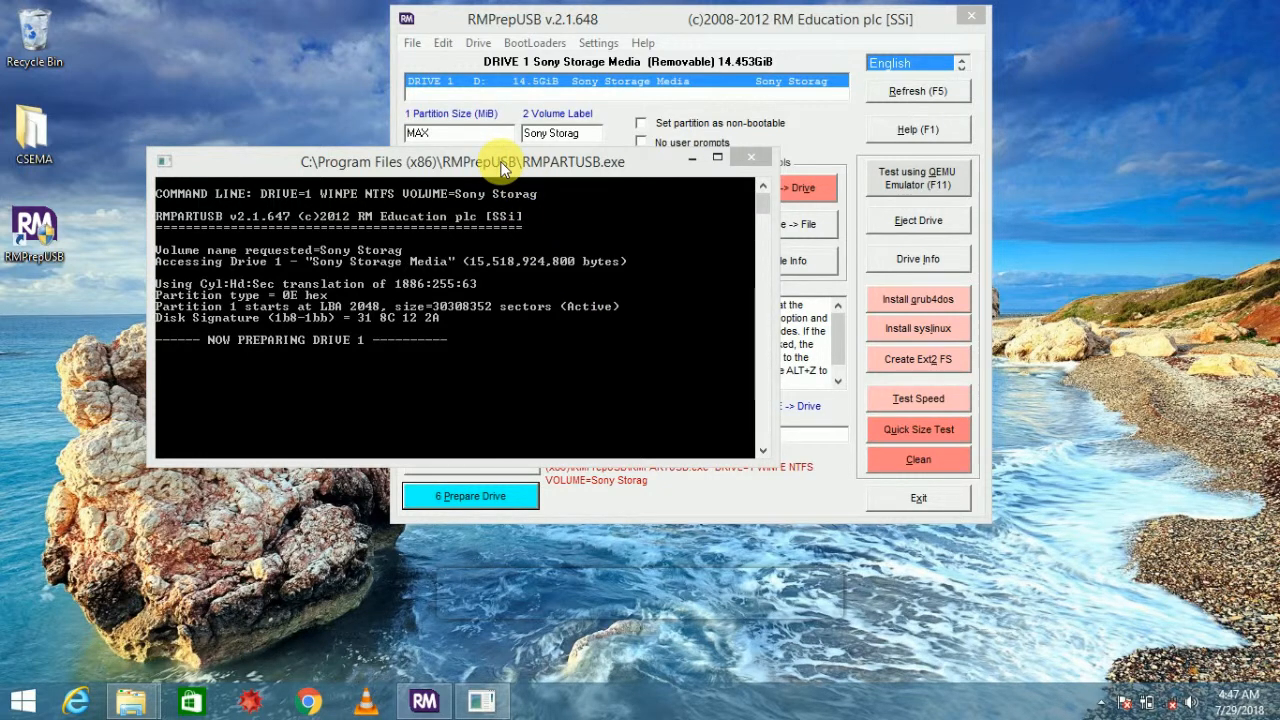
Step: Examine the drive preparation log in the RMPARTUSB console window
{"action": "left_click_drag", "start_coordinate": [501, 161], "coordinate": [523, 150]}
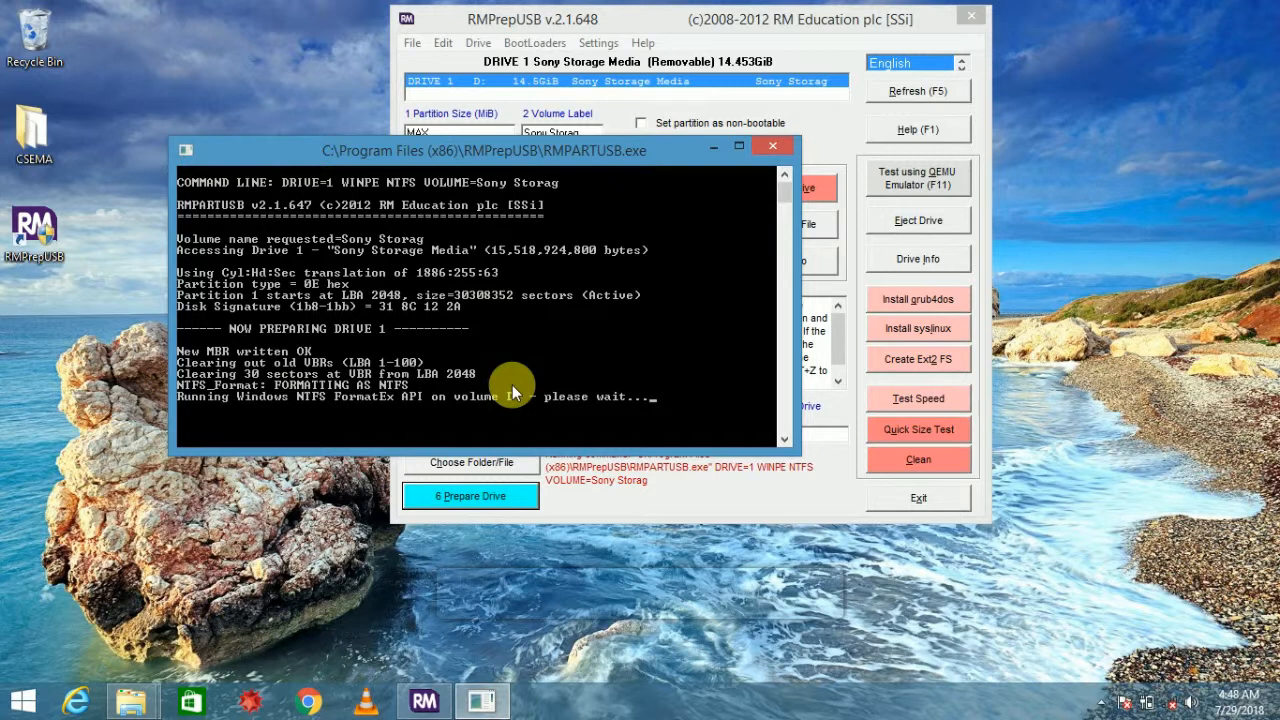
{"action": "left_click", "coordinate": [784, 438]}
{"action": "left_click", "coordinate": [784, 438]}
{"action": "left_click", "coordinate": [784, 438]}
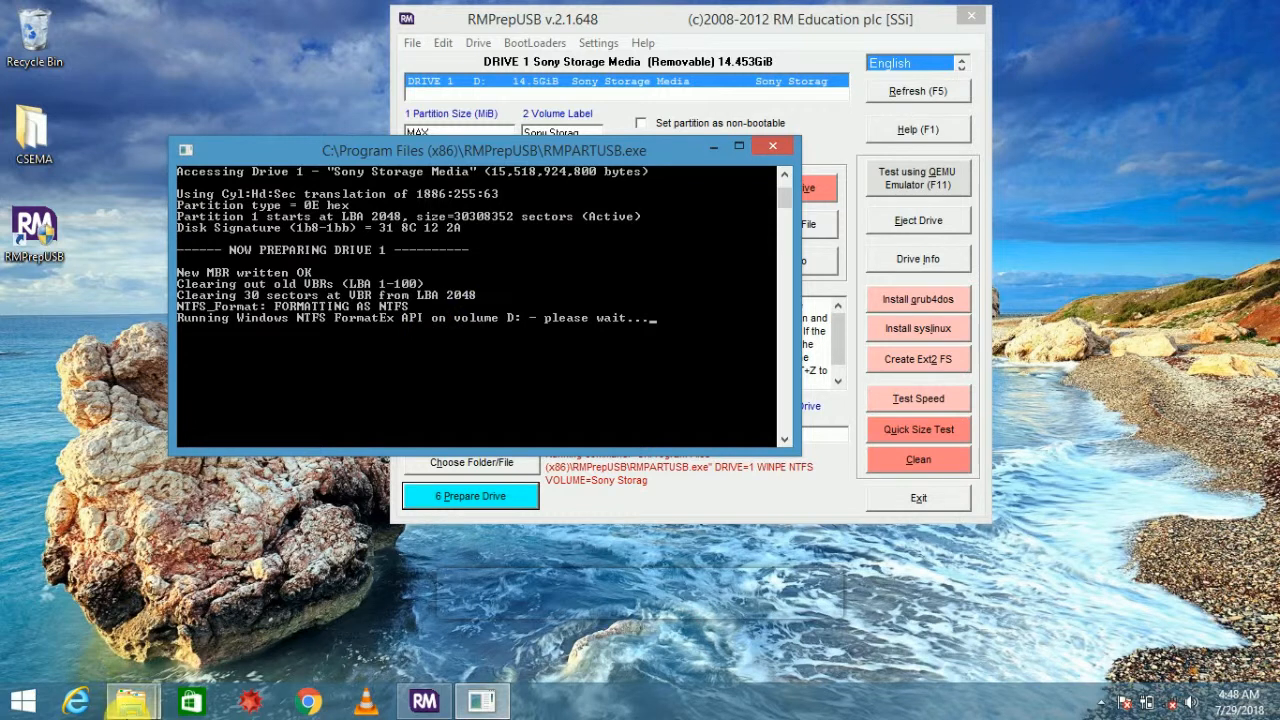
Step: Bring up the Downloads folder window and close it
{"action": "mouse_move", "coordinate": [135, 712]}
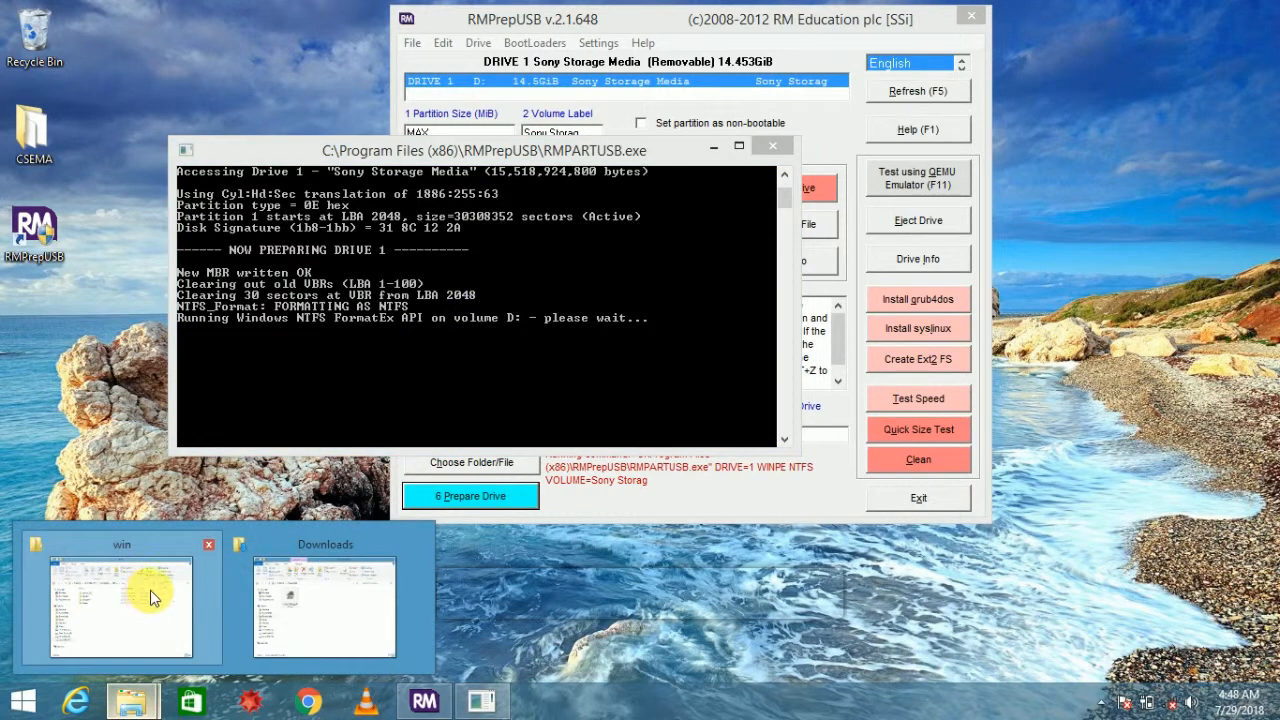
{"action": "left_click", "coordinate": [252, 588]}
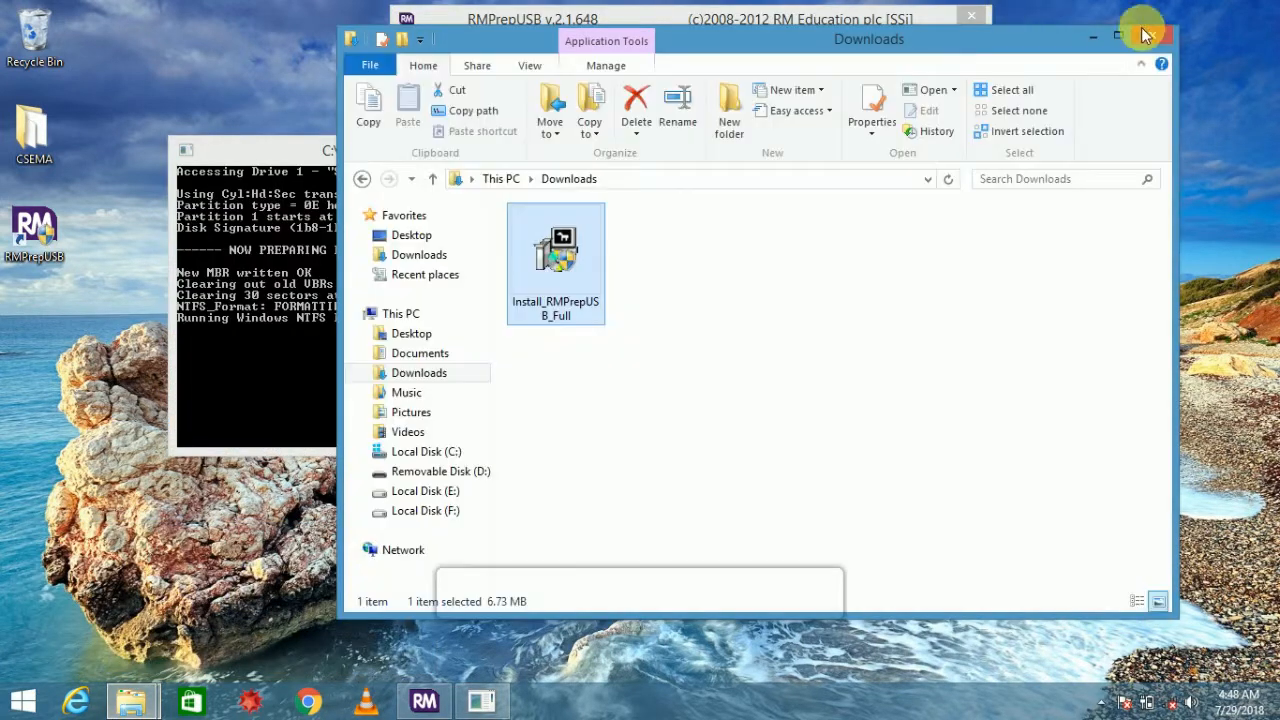
{"action": "left_click", "coordinate": [1146, 32]}
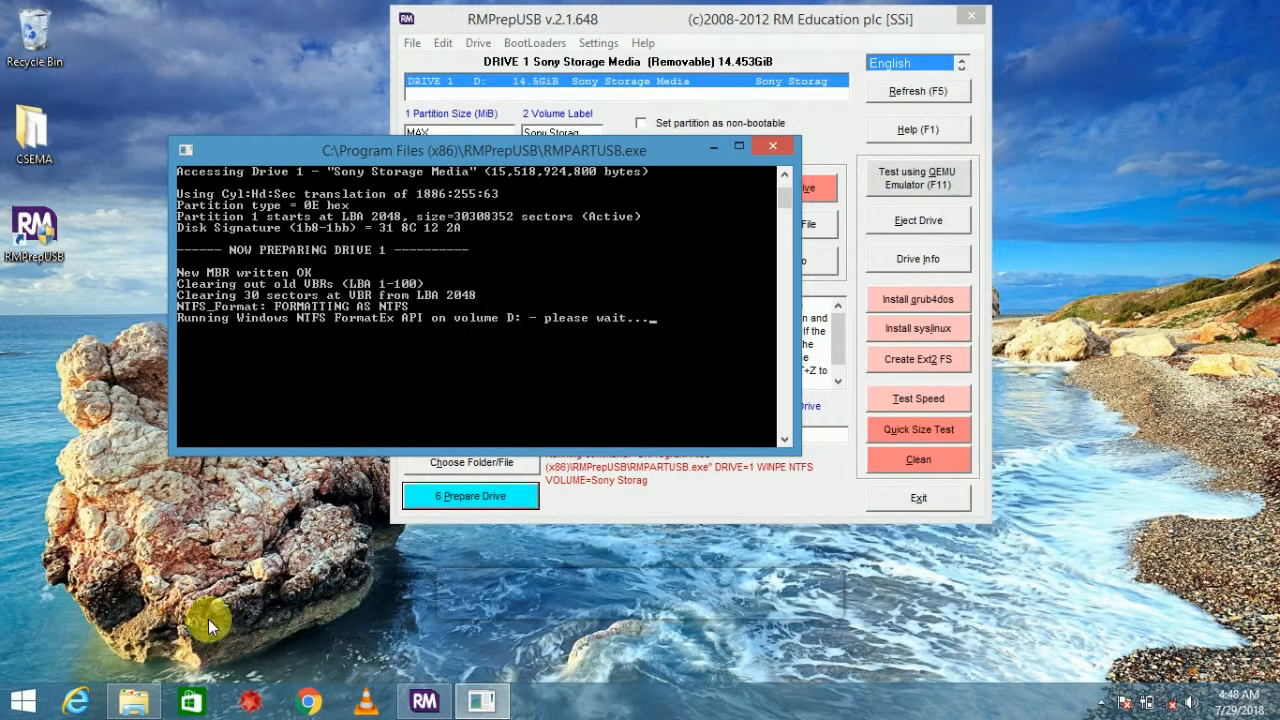
Step: Switch to the win folder window in File Explorer and open its Win 8.1 subfolder
{"action": "left_click", "coordinate": [194, 606]}
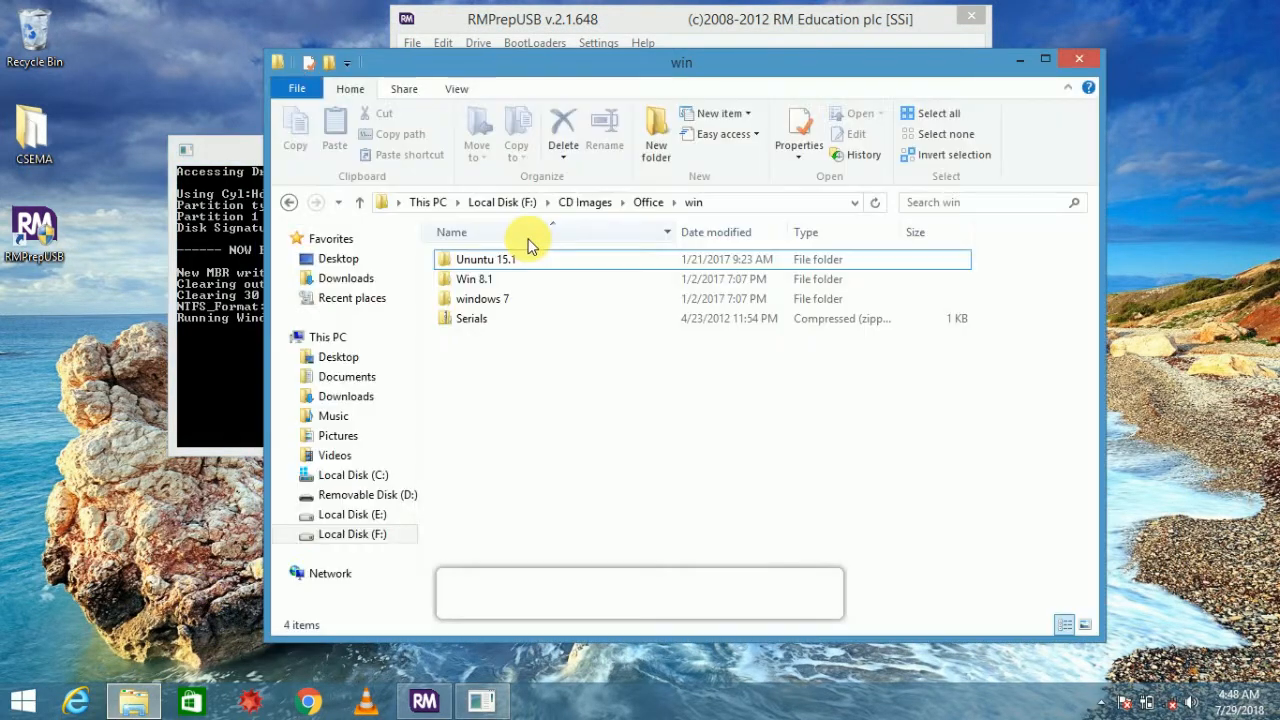
{"action": "left_click", "coordinate": [503, 262]}
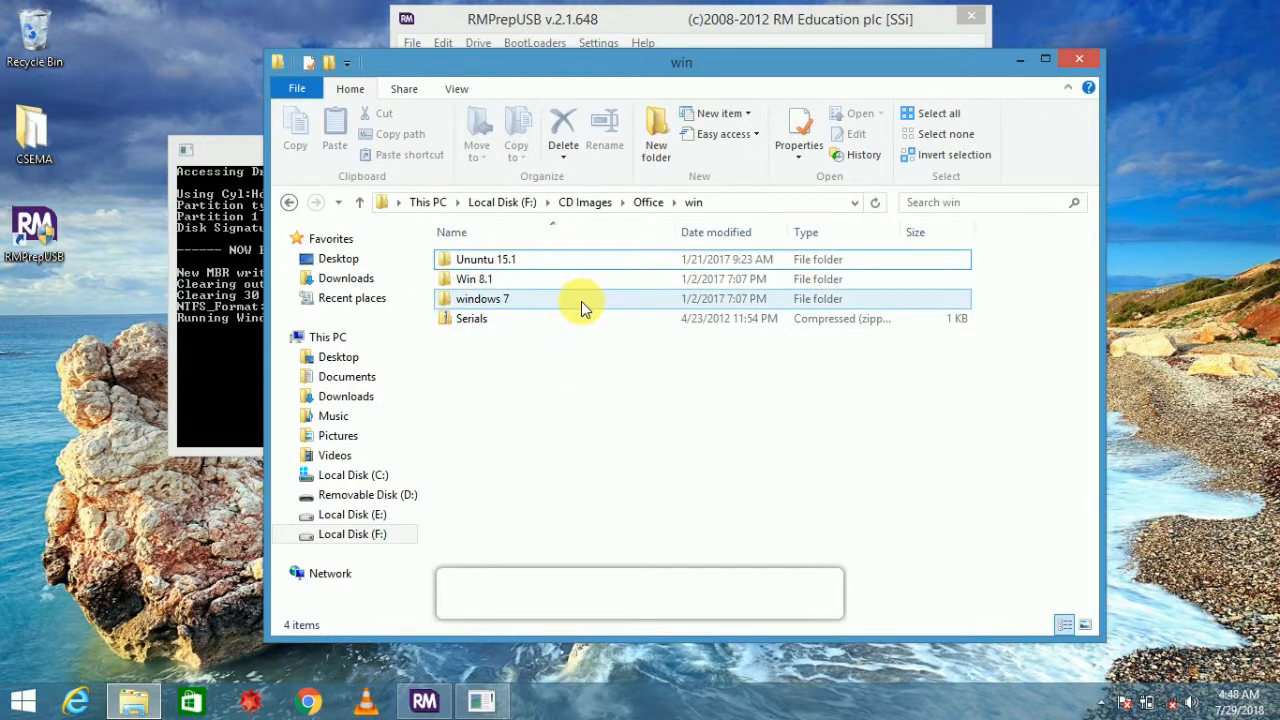
{"action": "double_click", "coordinate": [533, 279]}
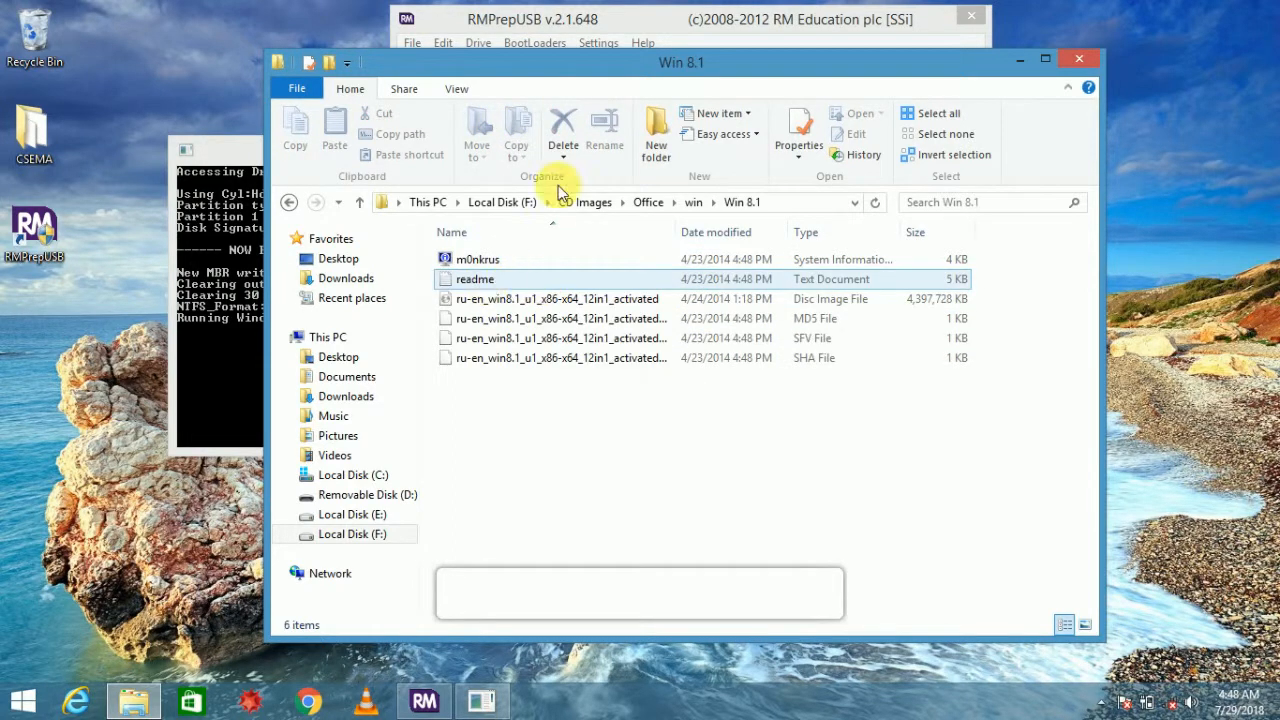
Step: Select the ru-en_win8.1_u1_x86-x64_12in1_activated disc image and move the folder and RMPARTUSB console windows apart
{"action": "left_click_drag", "start_coordinate": [710, 64], "coordinate": [1012, 69]}
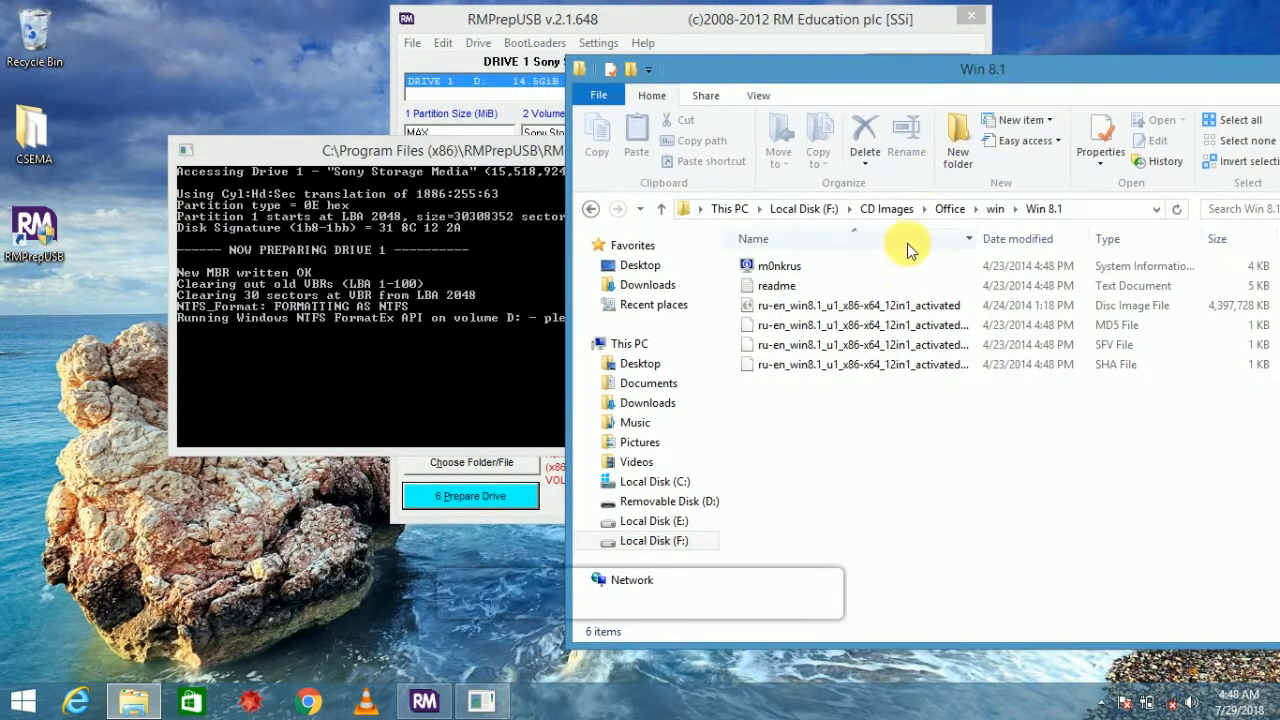
{"action": "left_click", "coordinate": [893, 308]}
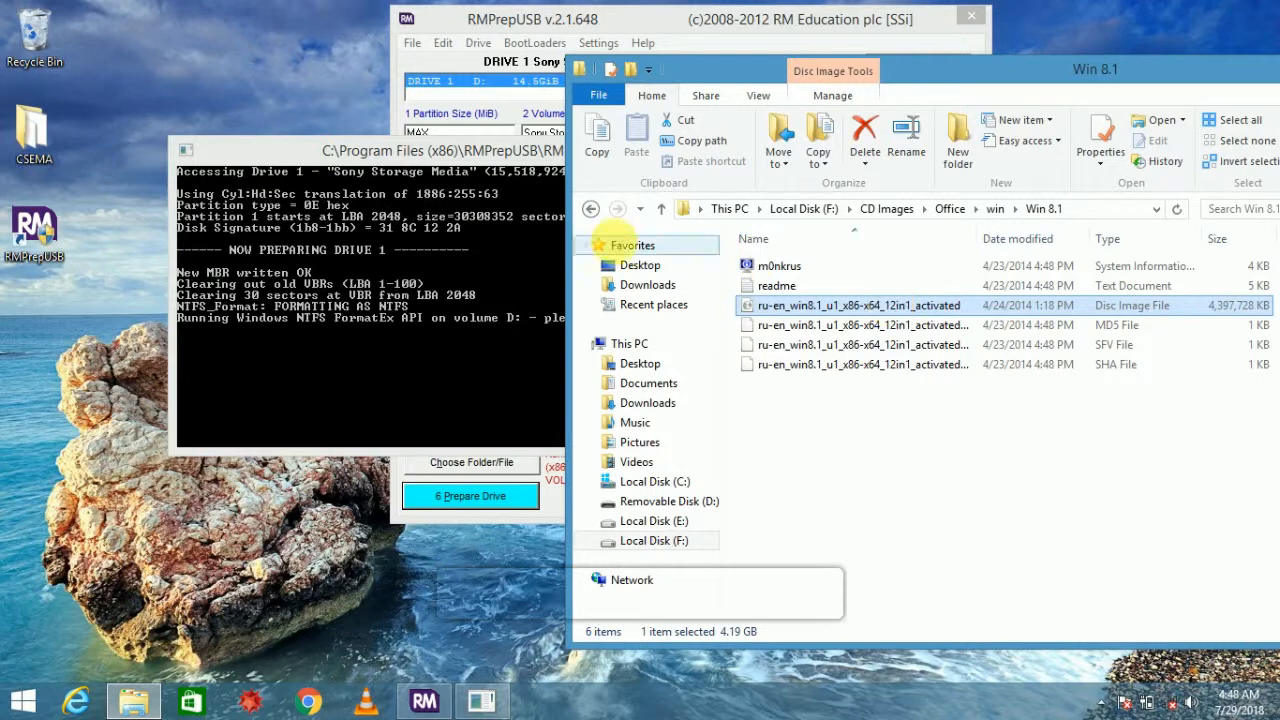
{"action": "left_click", "coordinate": [506, 233]}
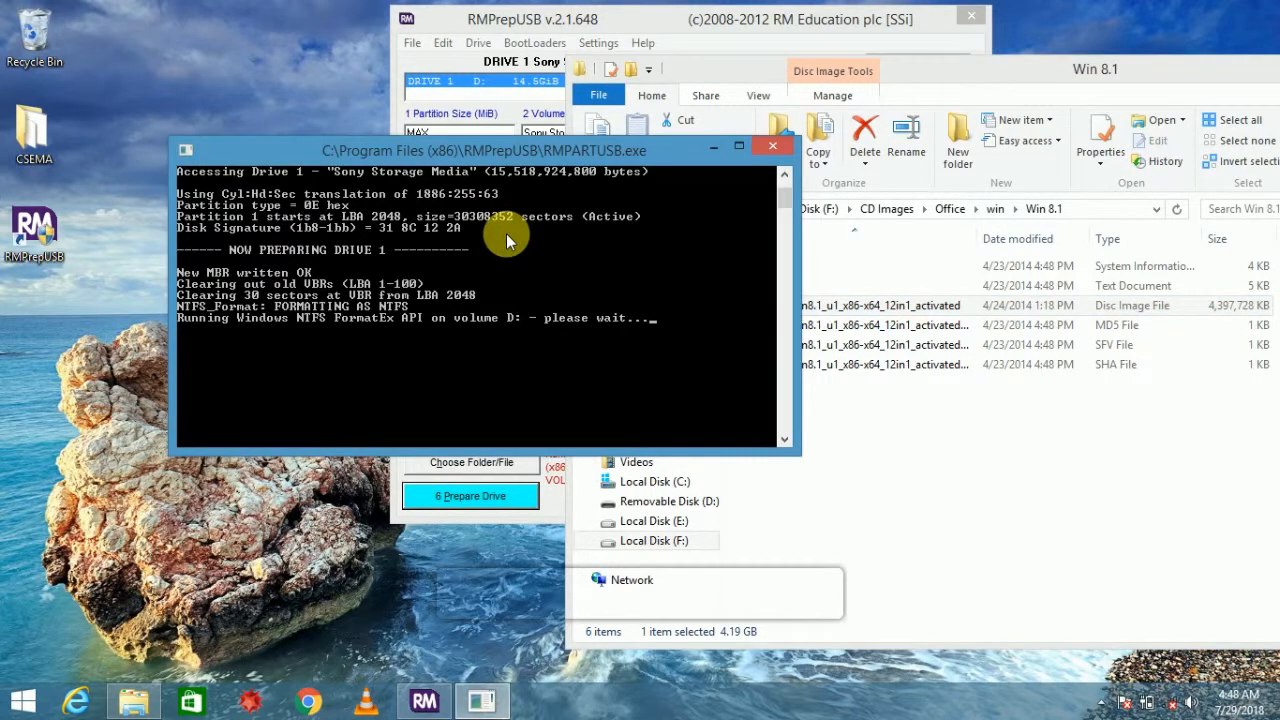
{"action": "left_click_drag", "start_coordinate": [577, 153], "coordinate": [454, 127]}
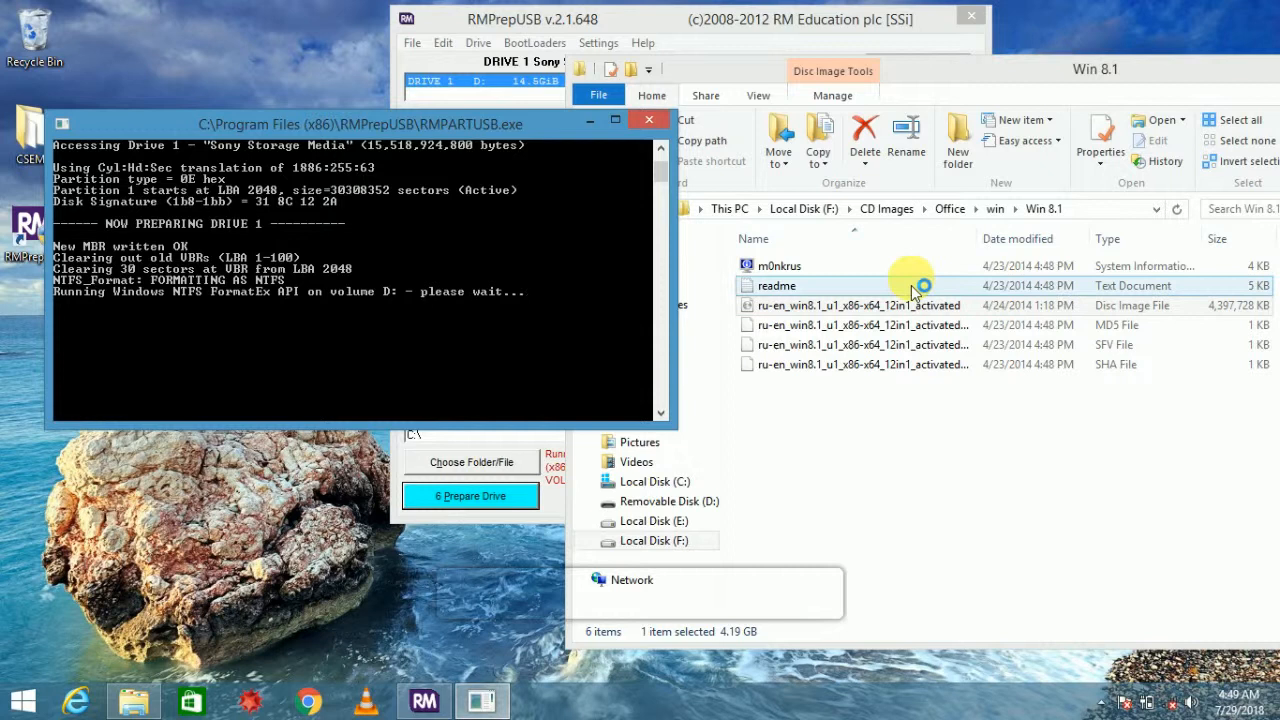
Step: Mount the ru-en_win8.1_u1_x86-x64_12in1_activated disc image and look over its contents on DVD Drive (H:)
{"action": "left_click", "coordinate": [857, 305]}
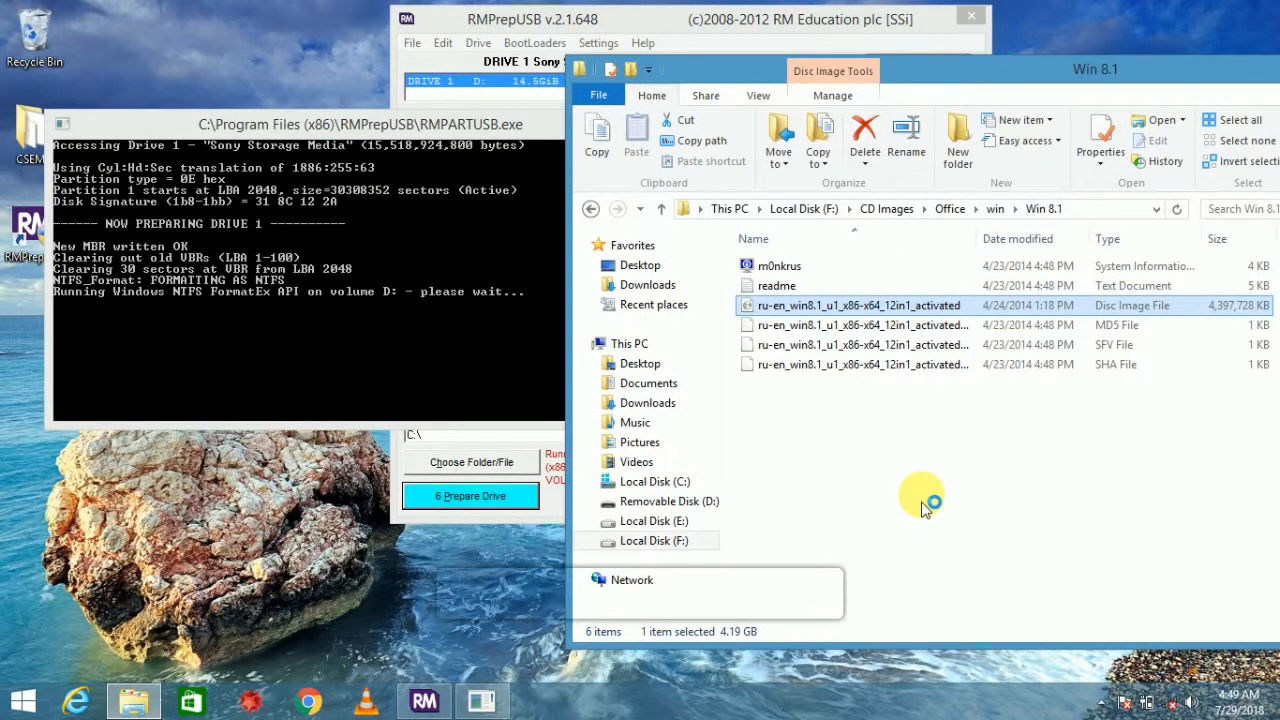
{"action": "left_click", "coordinate": [843, 480]}
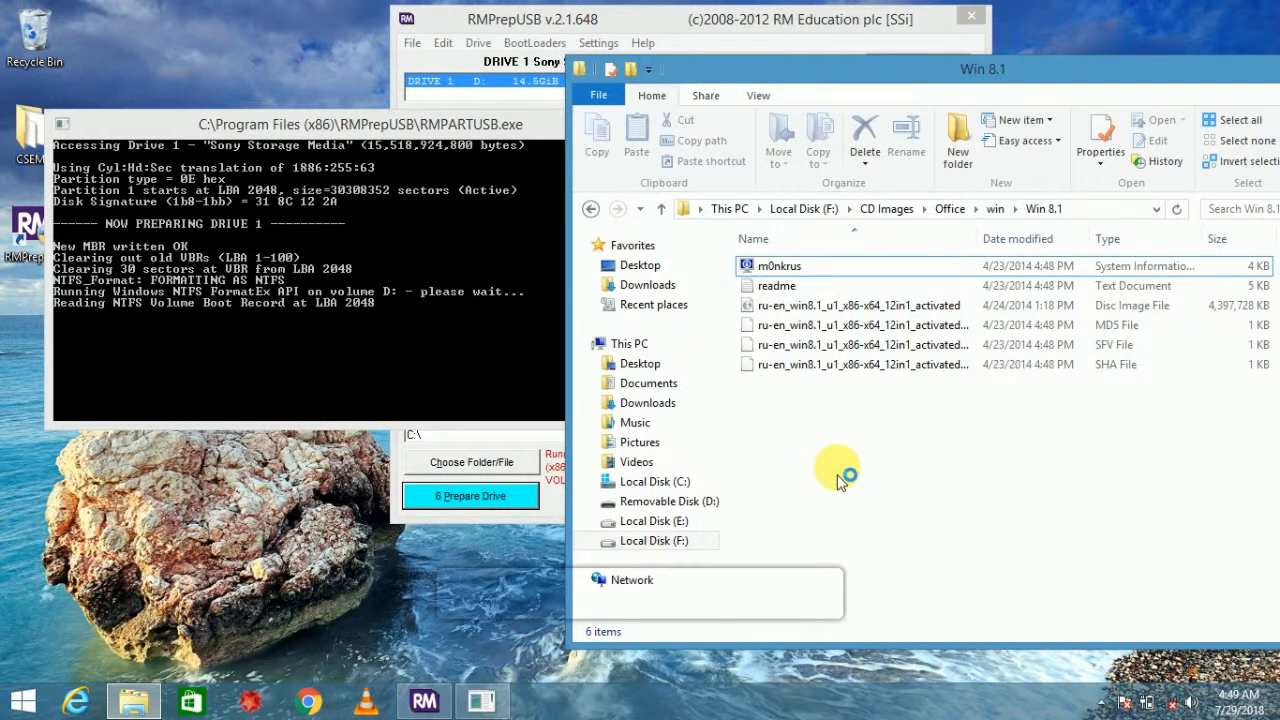
{"action": "left_click", "coordinate": [350, 315]}
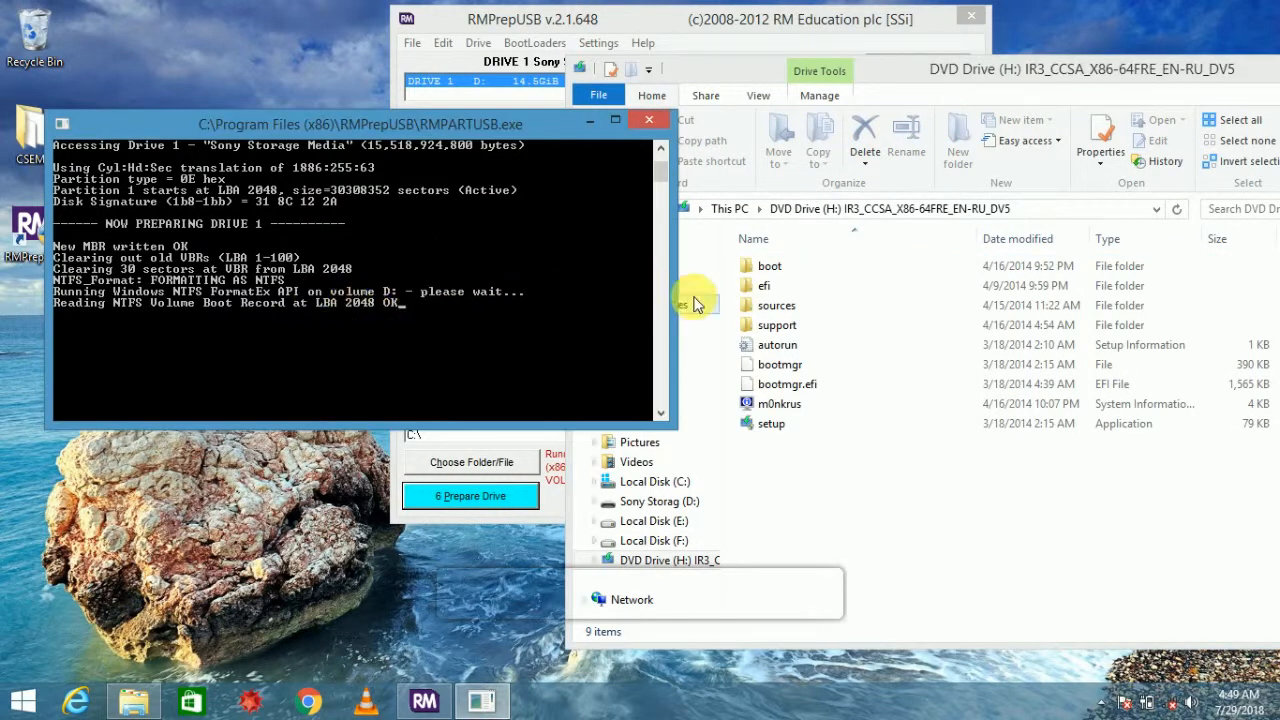
{"action": "left_click", "coordinate": [819, 448]}
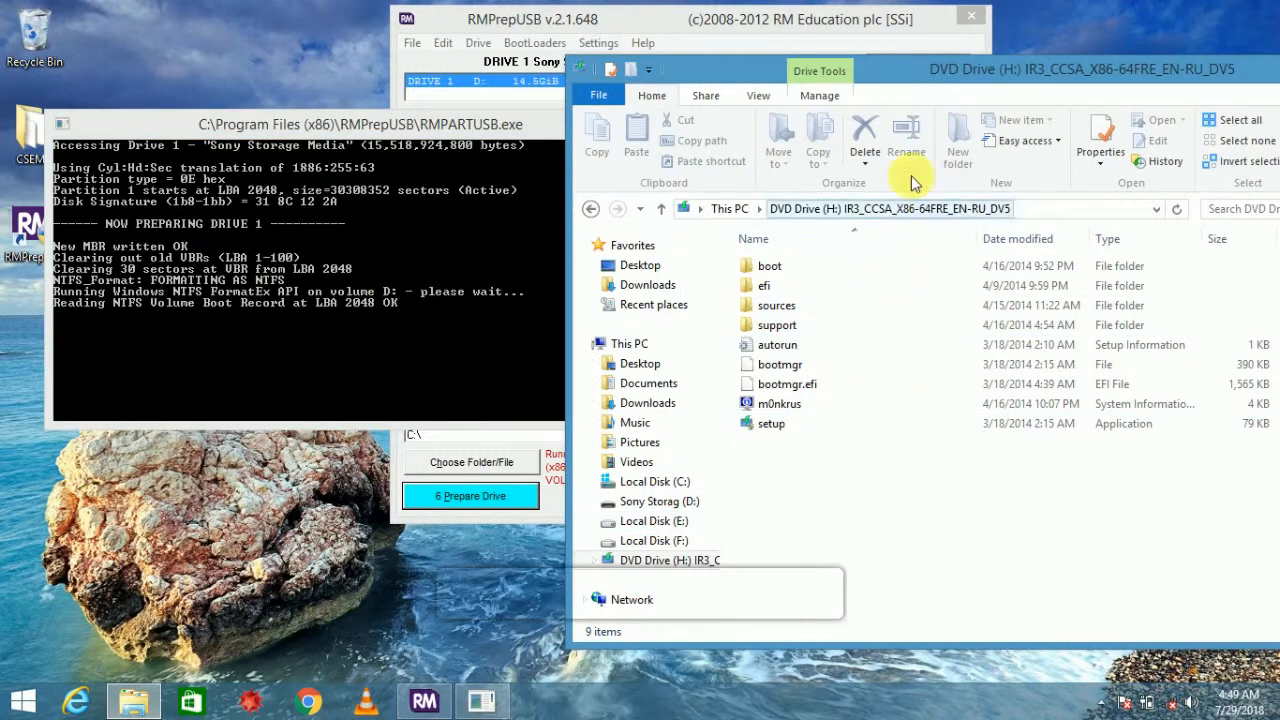
{"action": "left_click_drag", "start_coordinate": [984, 74], "coordinate": [822, 8]}
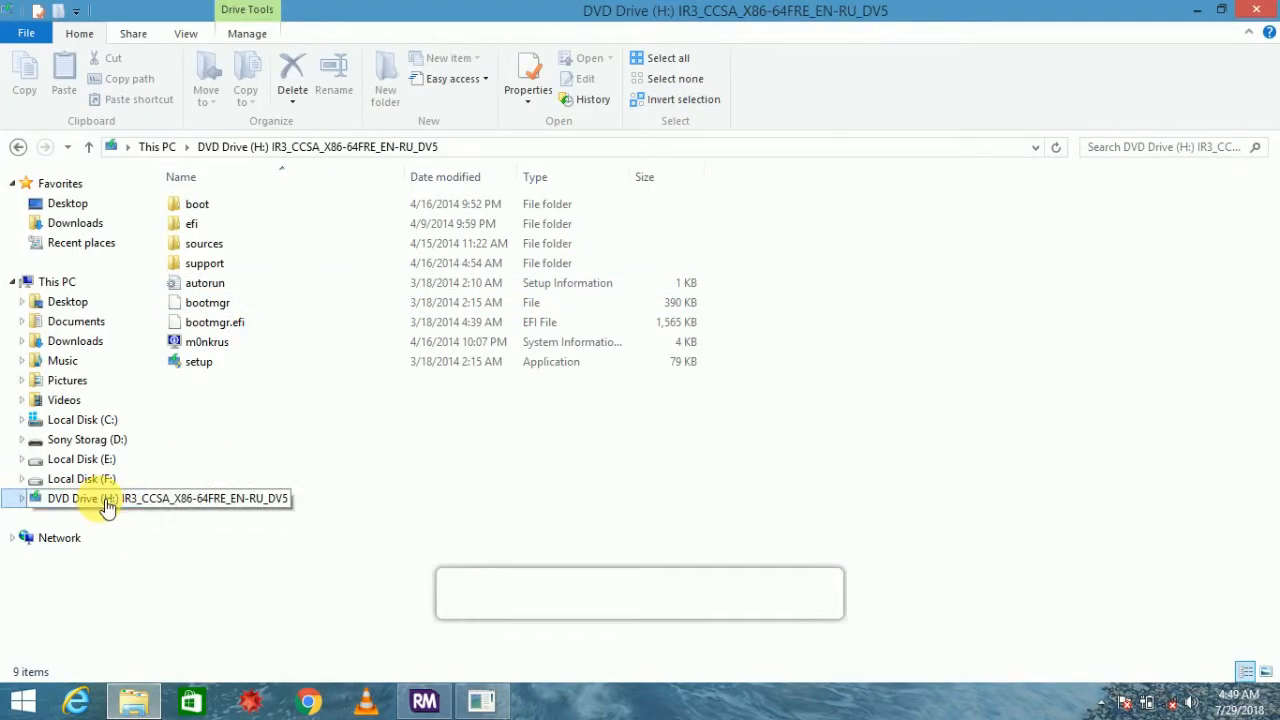
{"action": "left_click_drag", "start_coordinate": [630, 10], "coordinate": [1031, 69]}
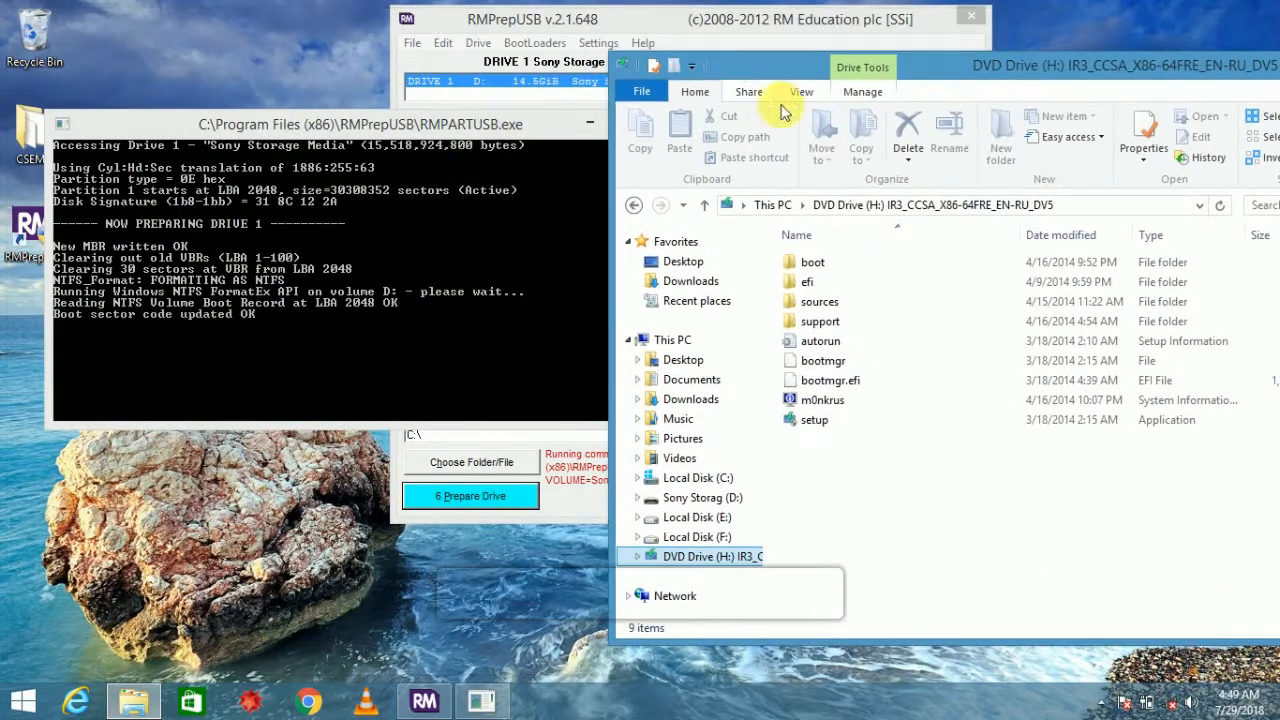
Step: Return to the RMPARTUSB console until the drive preparation finishes and exit RMPrepUSB
{"action": "left_click", "coordinate": [462, 126]}
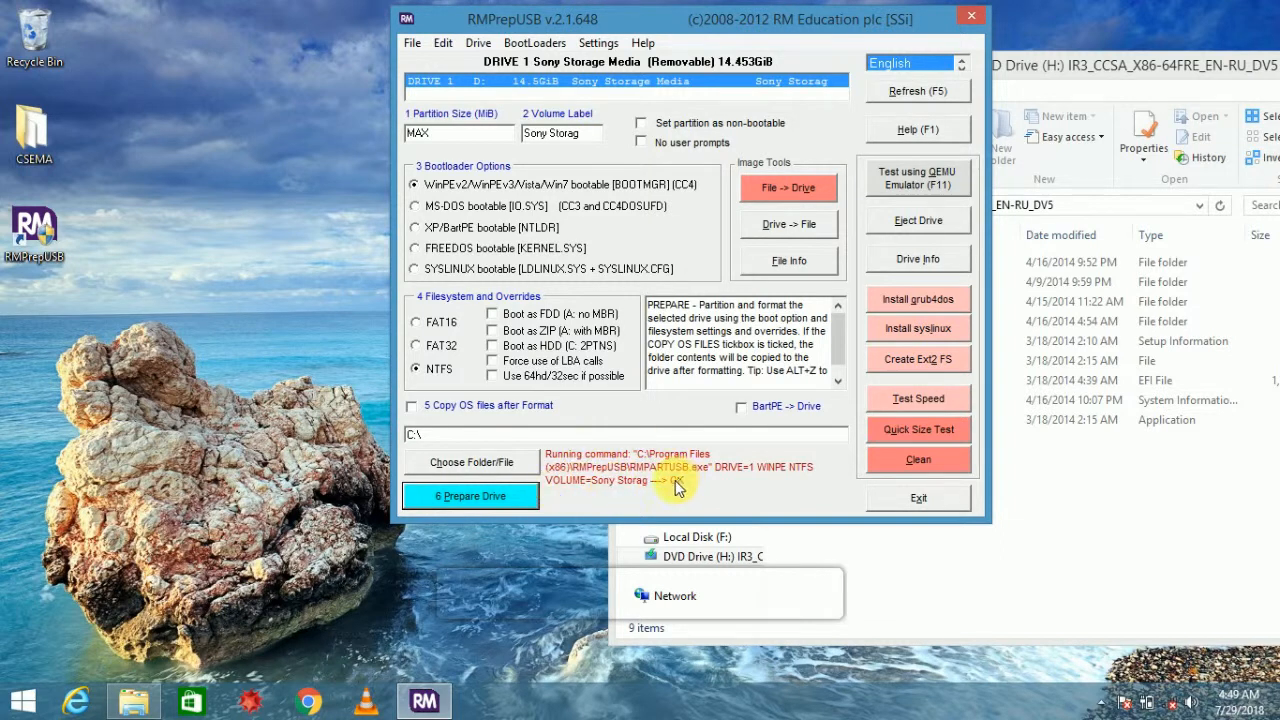
{"action": "left_click", "coordinate": [896, 505]}
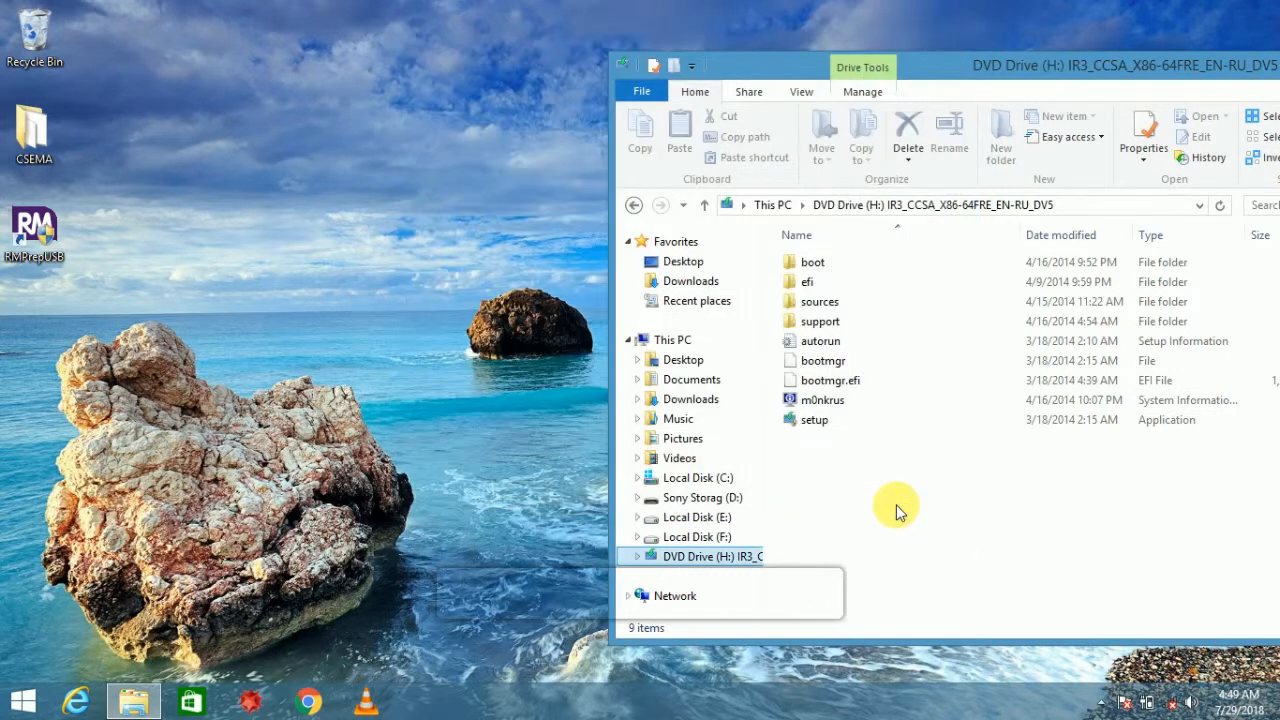
Step: Maximize the File Explorer window, check the contents of Sony Storag (D:) and go back to This PC
{"action": "left_click_drag", "start_coordinate": [1104, 70], "coordinate": [737, 4]}
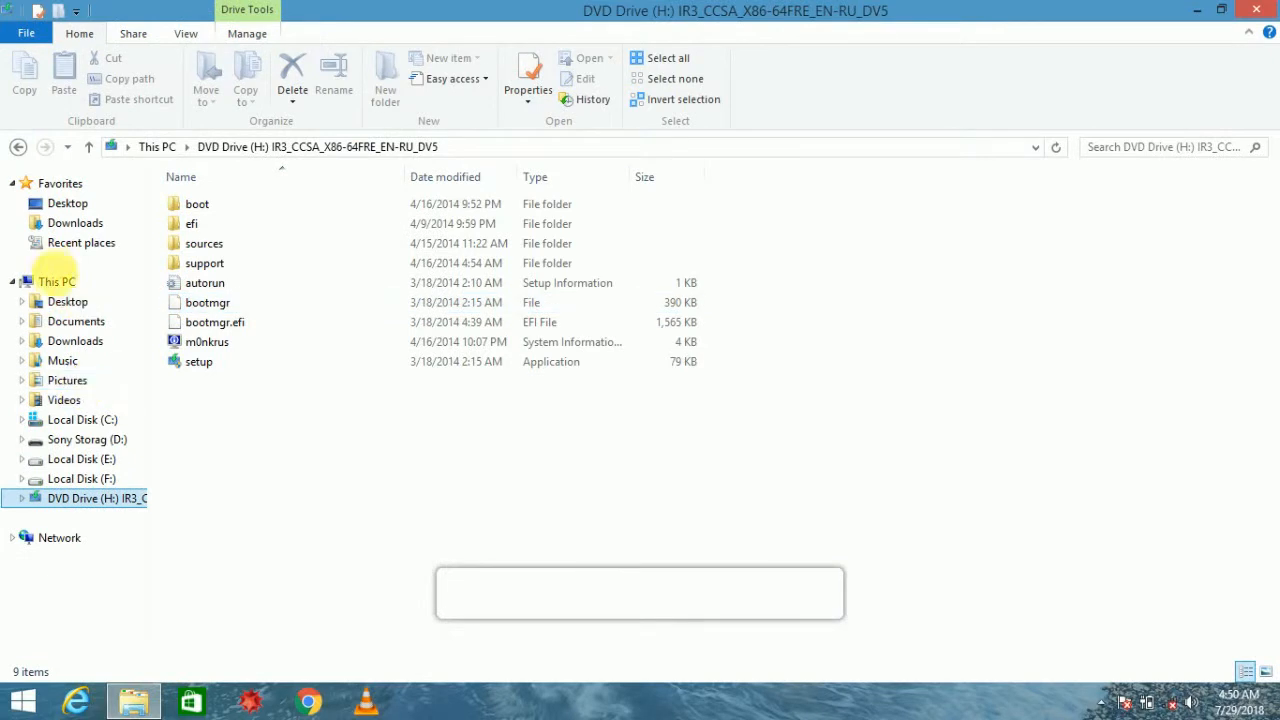
{"action": "left_click", "coordinate": [57, 282]}
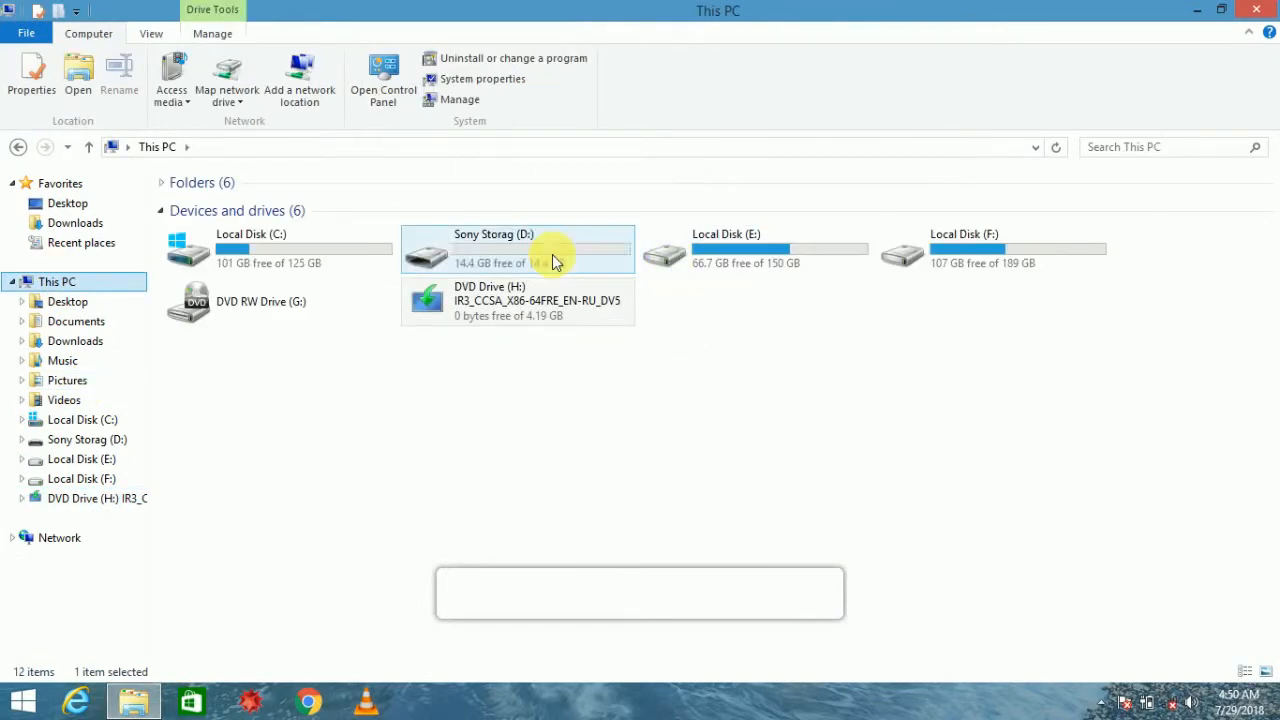
{"action": "double_click", "coordinate": [555, 257]}
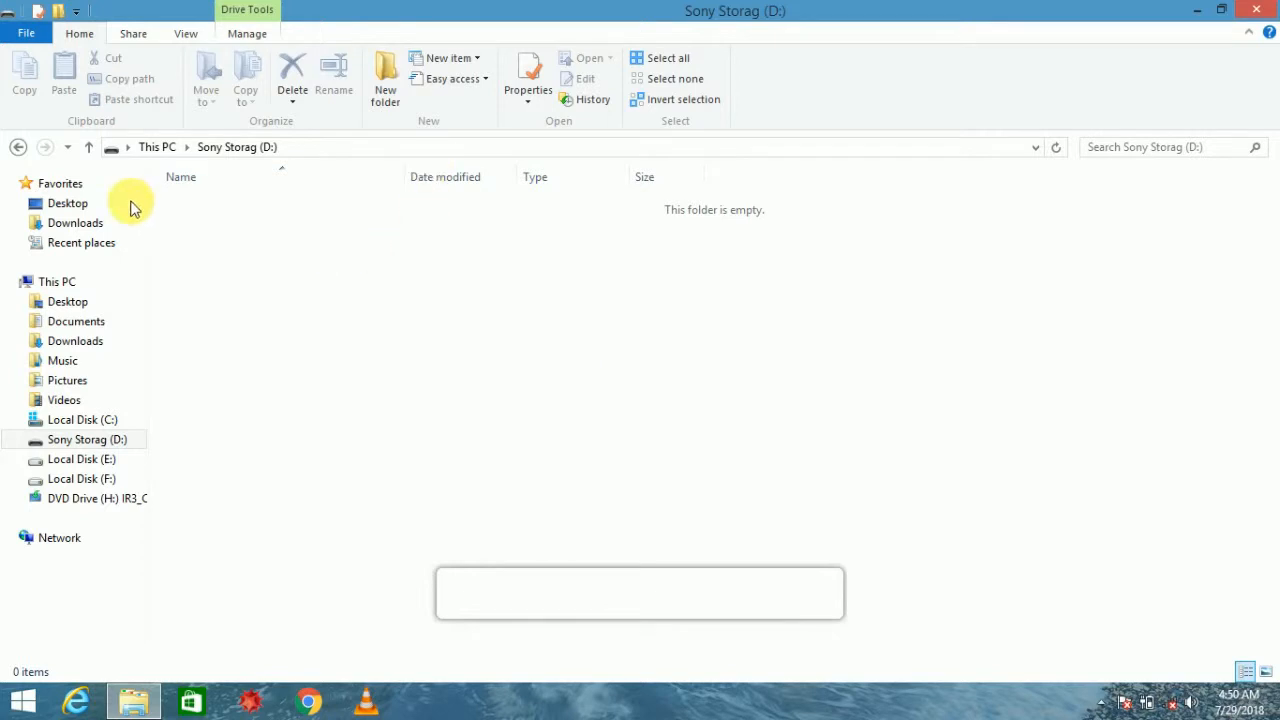
{"action": "left_click", "coordinate": [17, 150]}
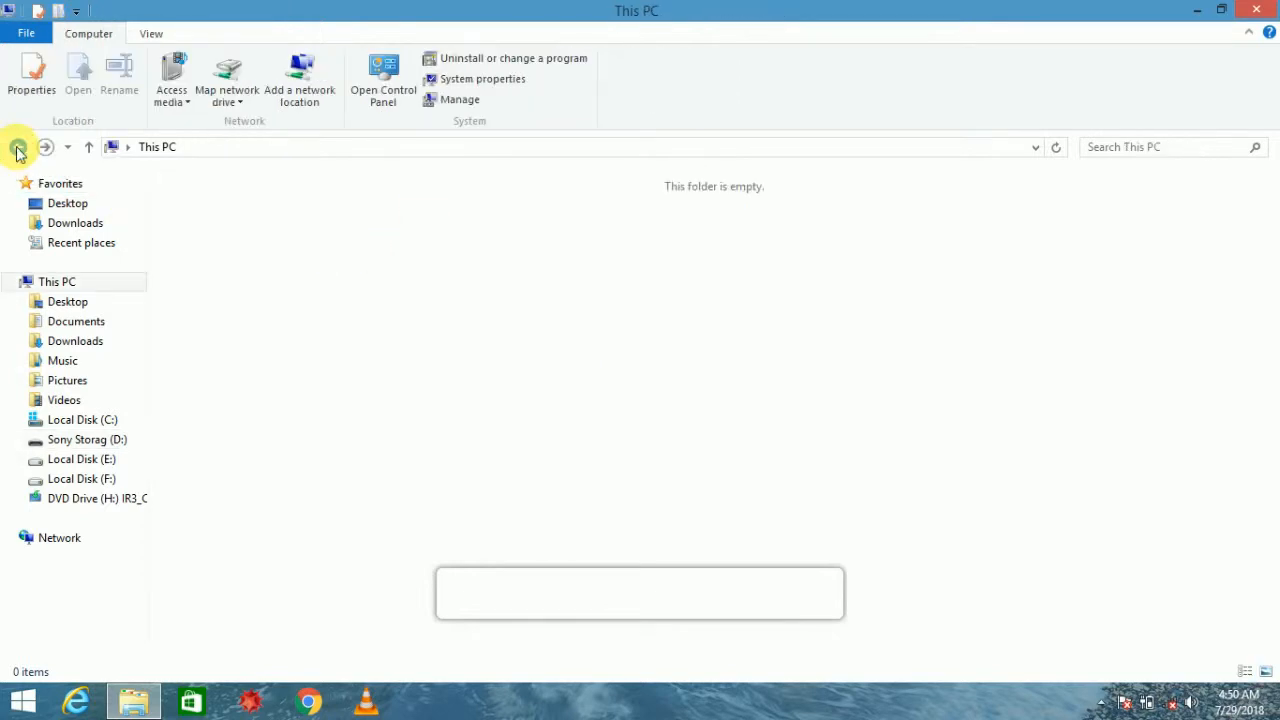
Step: Copy all files and folders from DVD Drive (H:) to Sony Storag (D:)
{"action": "double_click", "coordinate": [497, 318]}
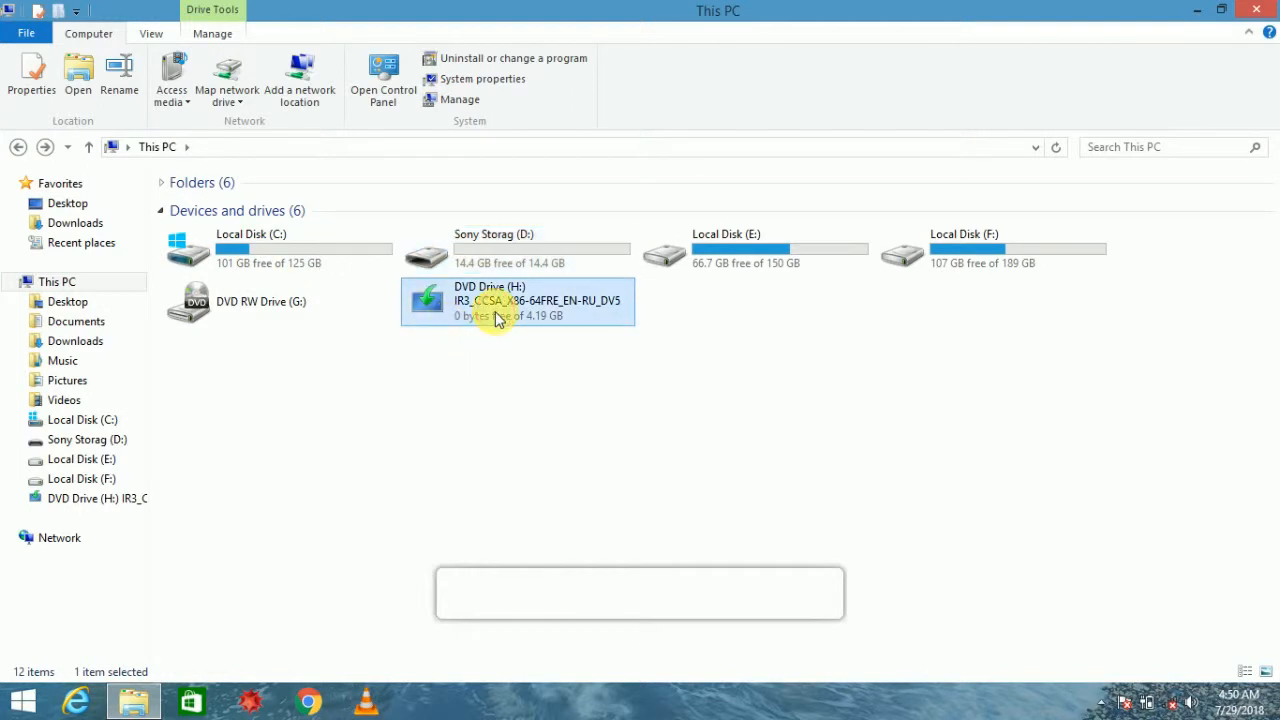
{"action": "left_click_drag", "start_coordinate": [250, 451], "coordinate": [390, 180]}
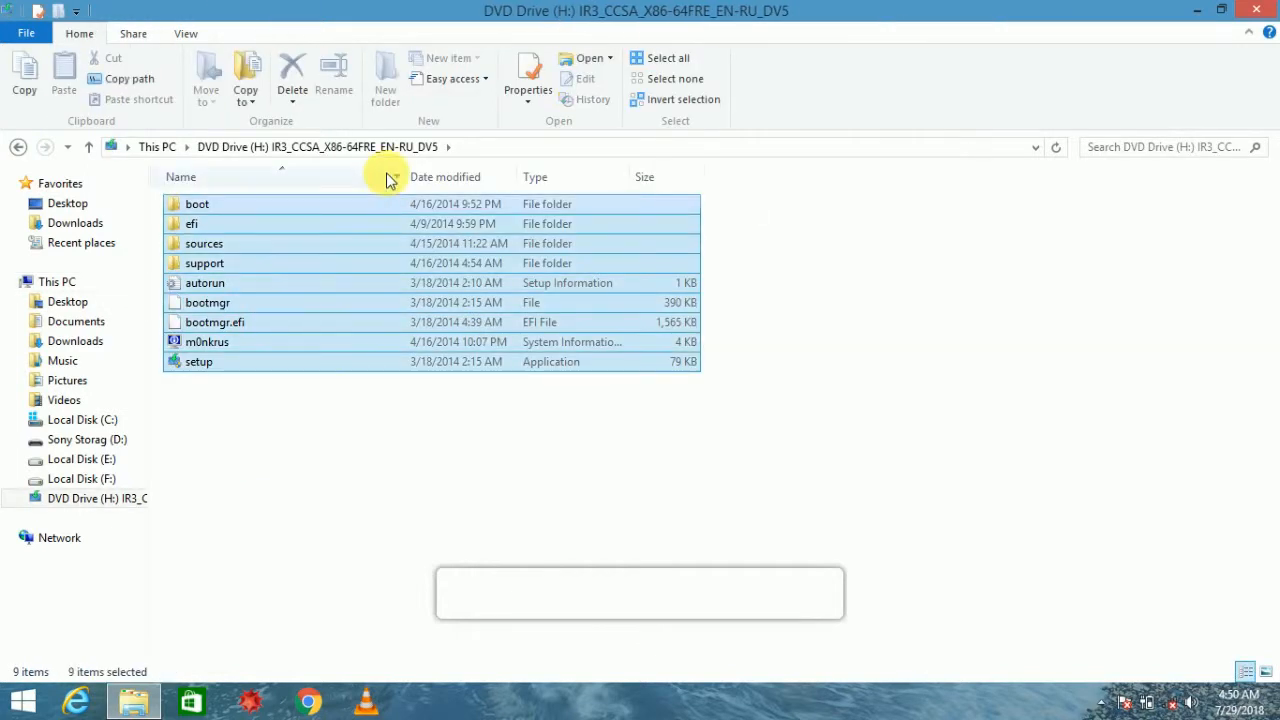
{"action": "key", "text": "ctrl+c"}
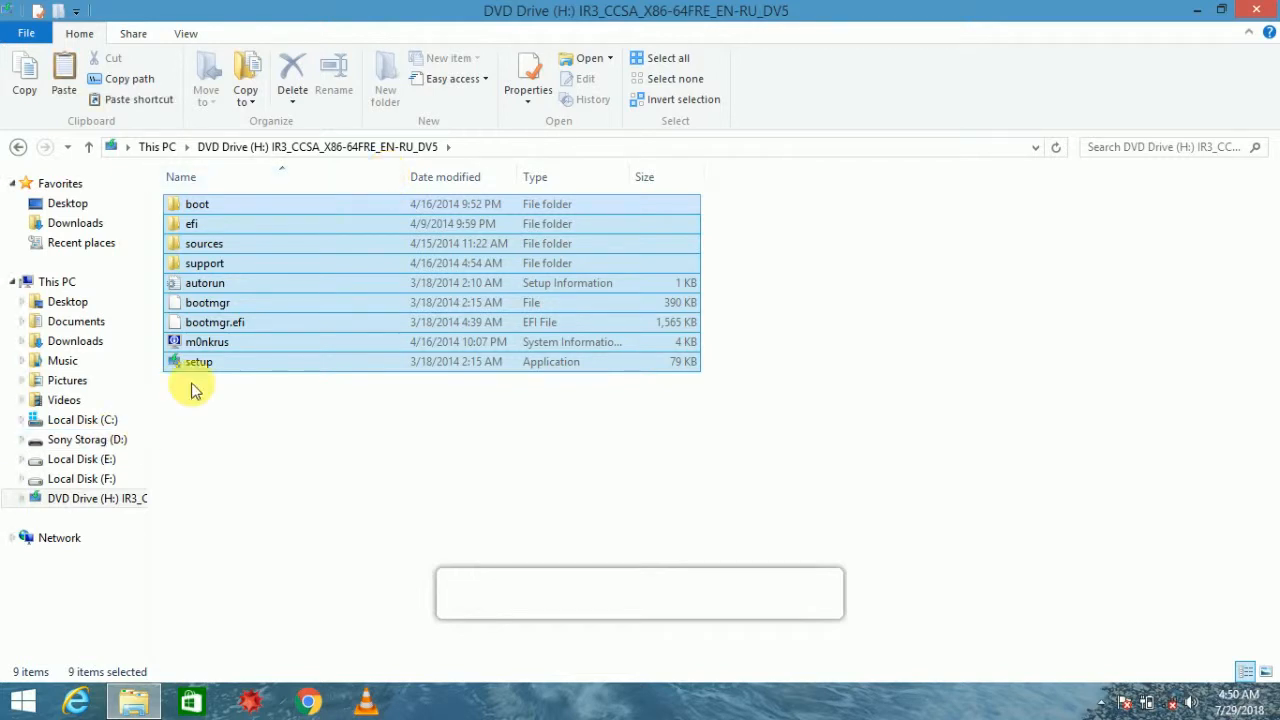
{"action": "left_click", "coordinate": [104, 445]}
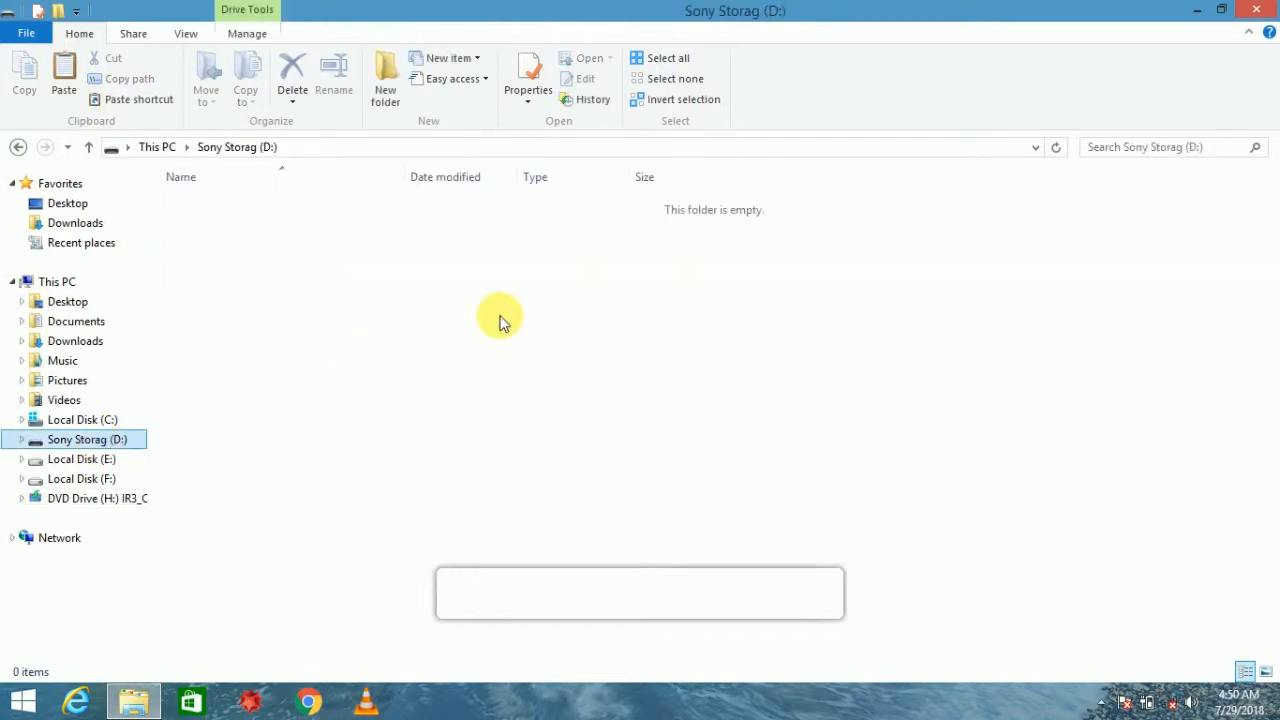
{"action": "right_click", "coordinate": [347, 364]}
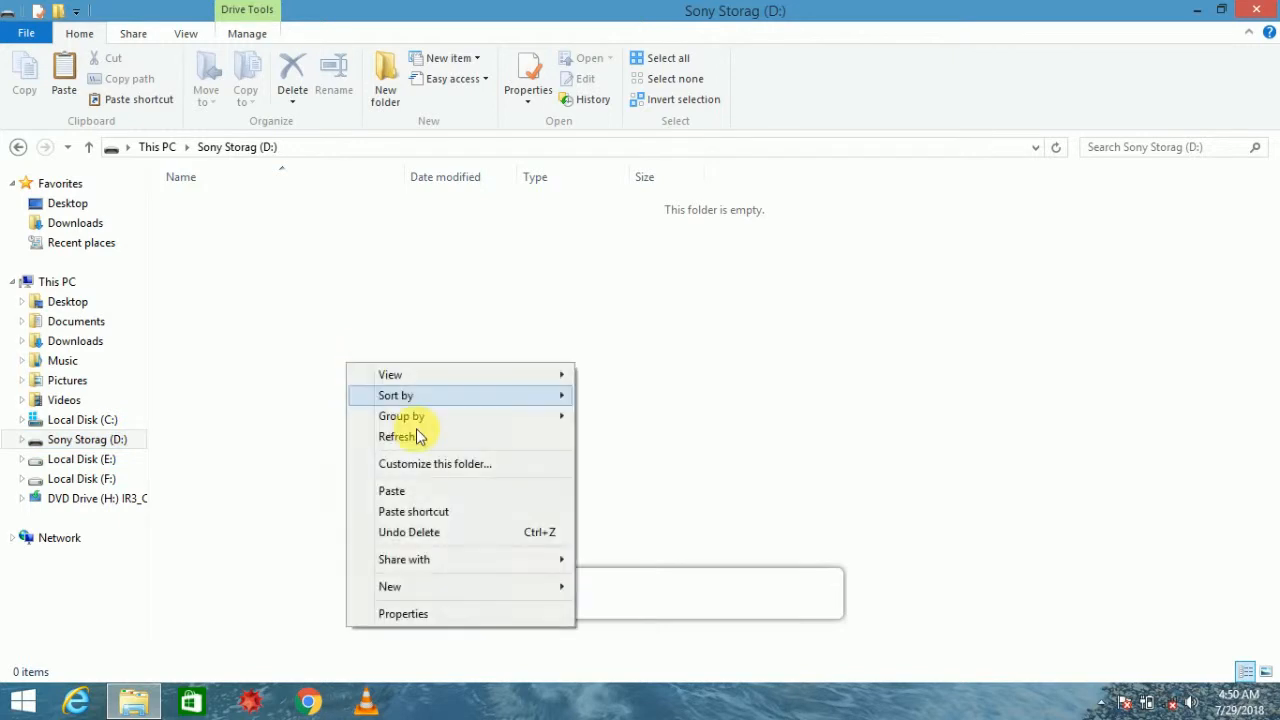
{"action": "left_click", "coordinate": [403, 495]}
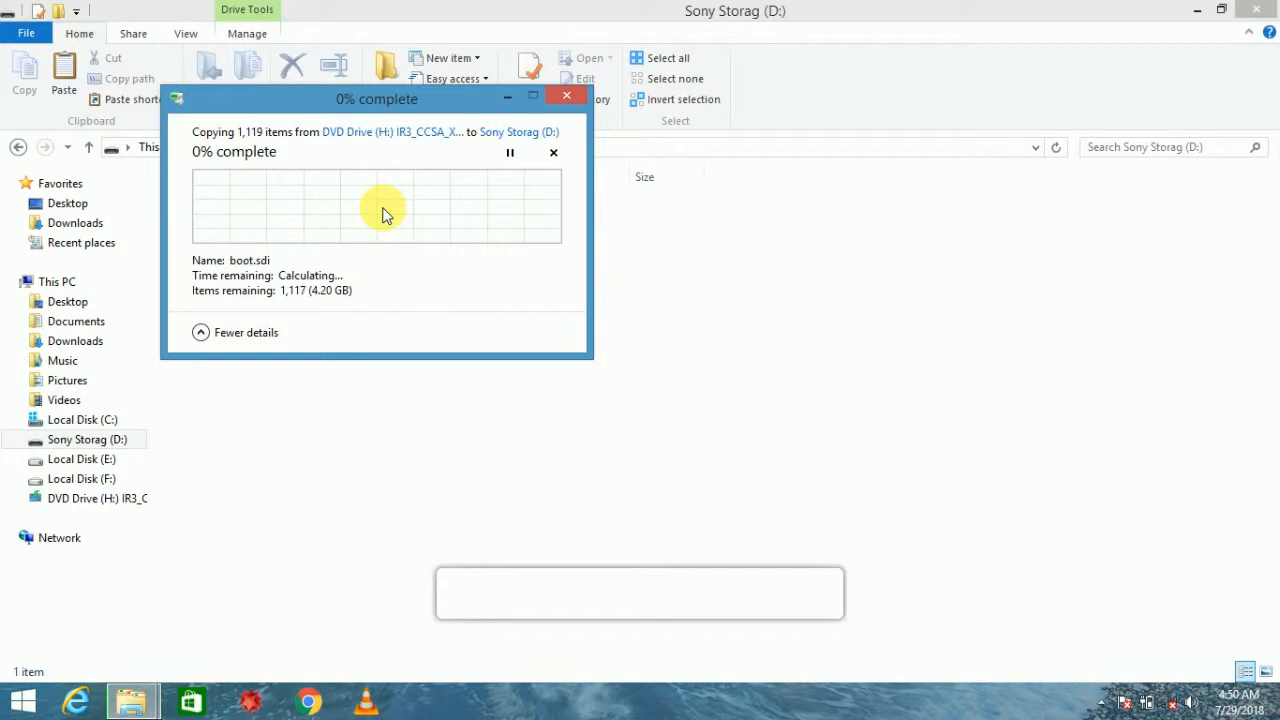
Step: Minimize the Sony Storag (D:) folder window and reposition the copy progress dialog on the desktop
{"action": "left_click_drag", "start_coordinate": [347, 99], "coordinate": [517, 222]}
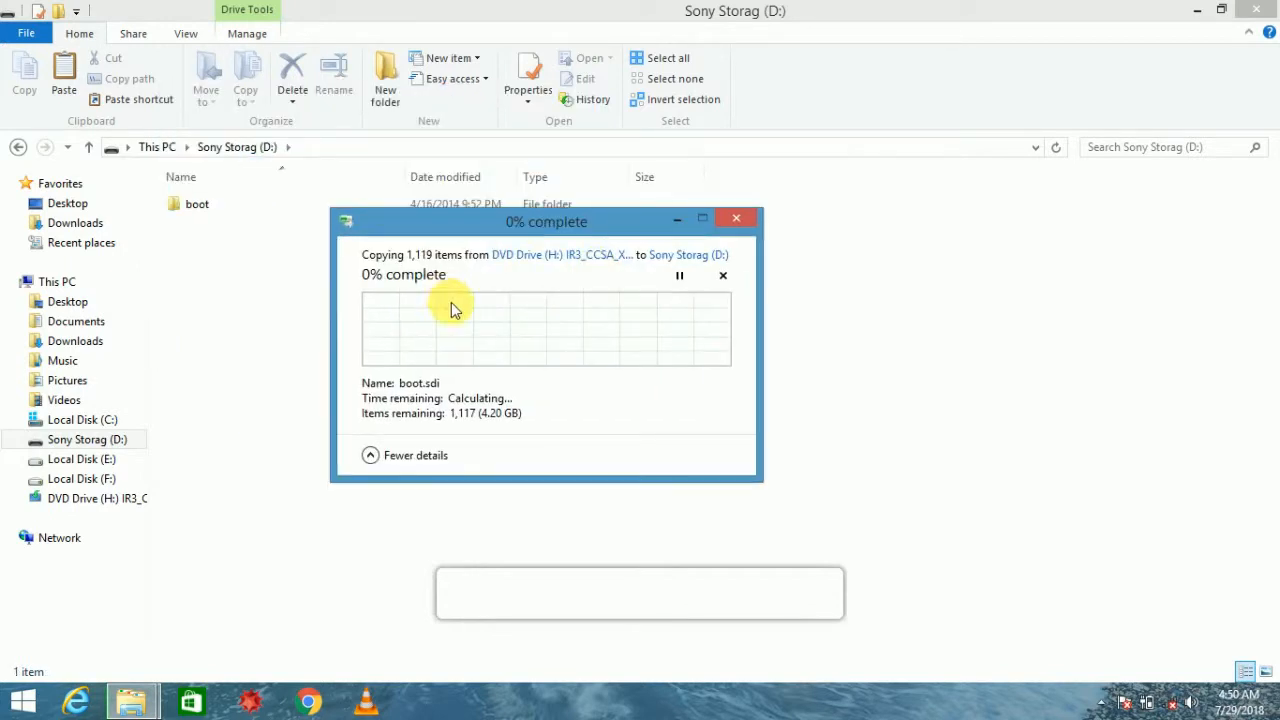
{"action": "left_click", "coordinate": [1191, 11]}
{"action": "left_click_drag", "start_coordinate": [532, 220], "coordinate": [597, 185]}
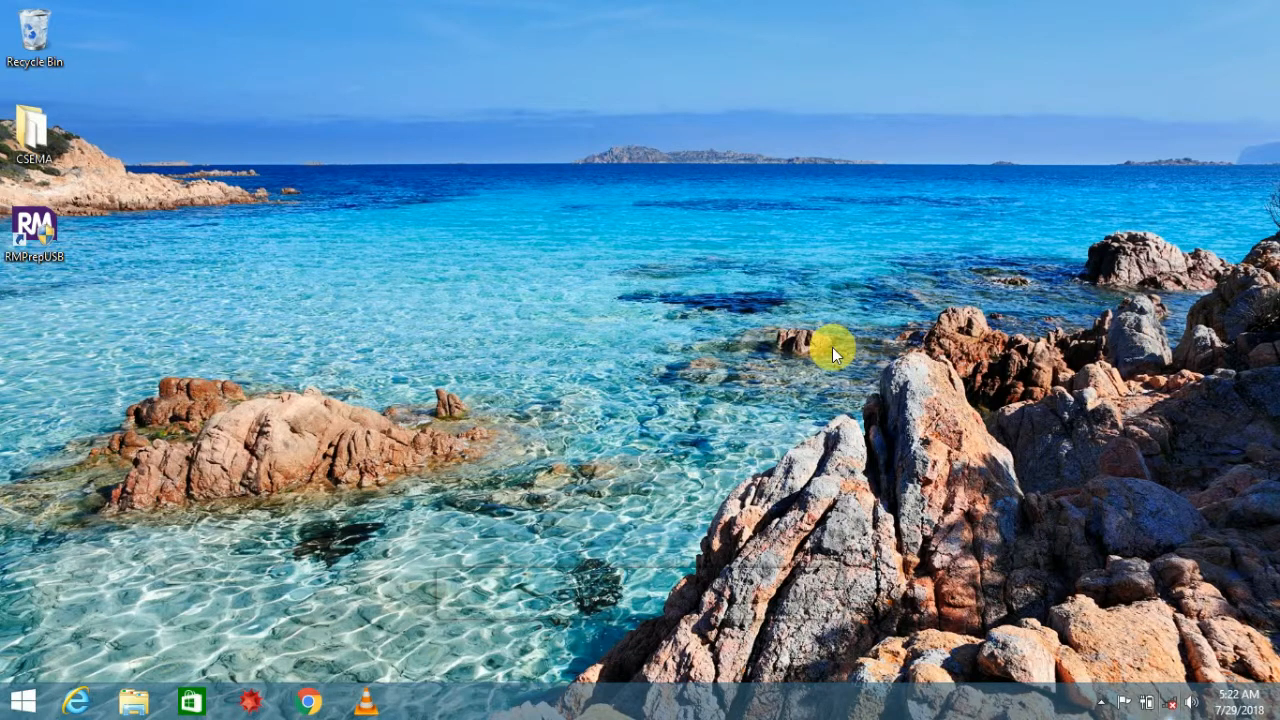
Step: Open This PC in File Explorer and eject the Sony Storag (D:) drive
{"action": "left_click", "coordinate": [134, 700]}
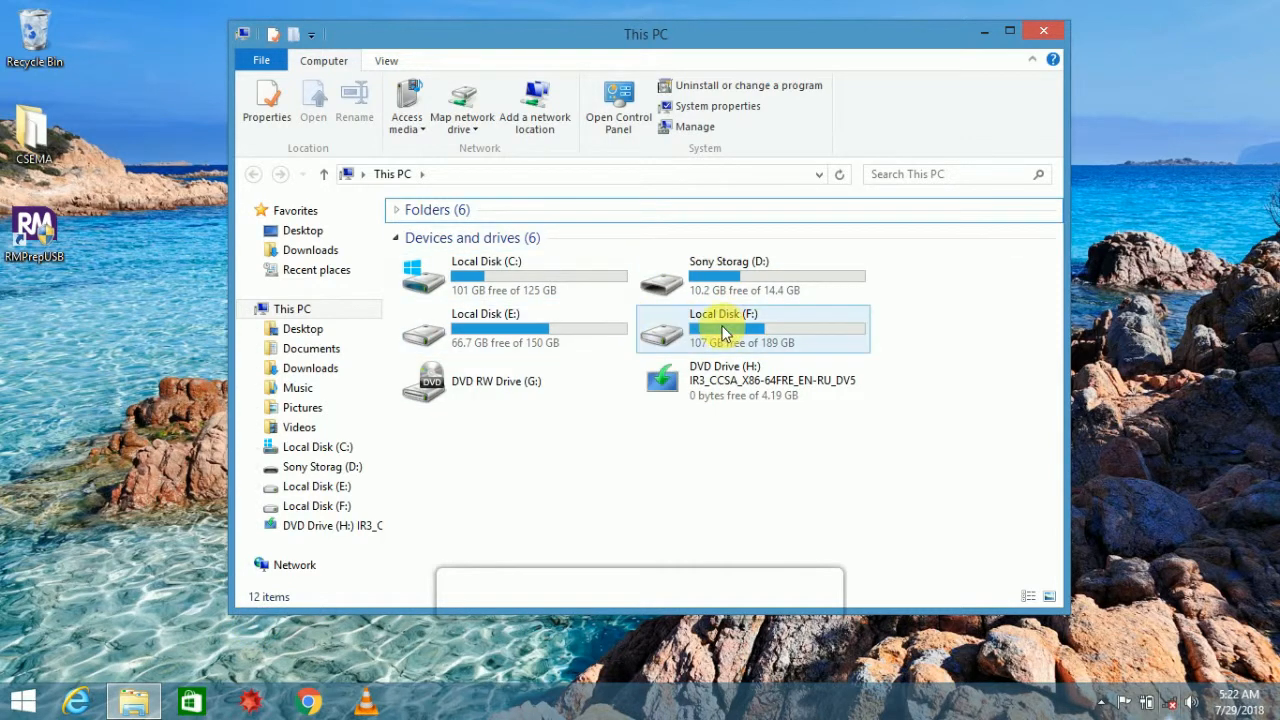
{"action": "left_click", "coordinate": [710, 280]}
{"action": "right_click", "coordinate": [710, 280]}
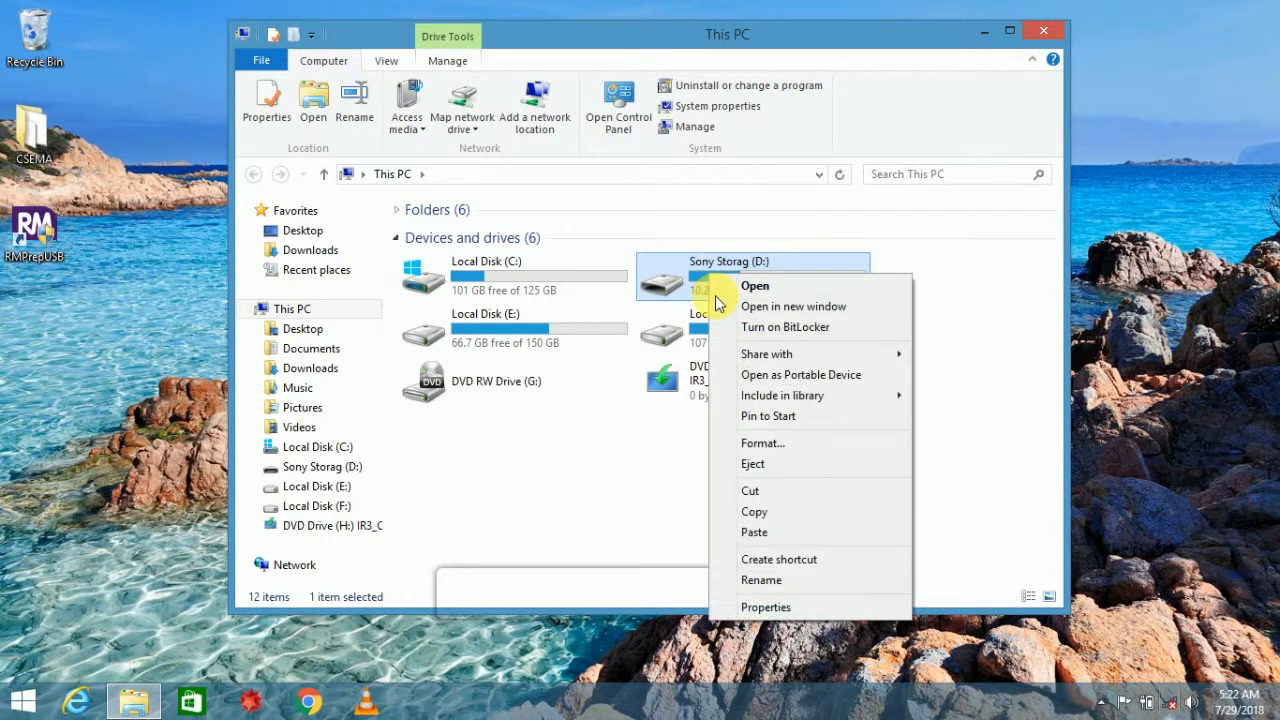
{"action": "left_click", "coordinate": [757, 465]}
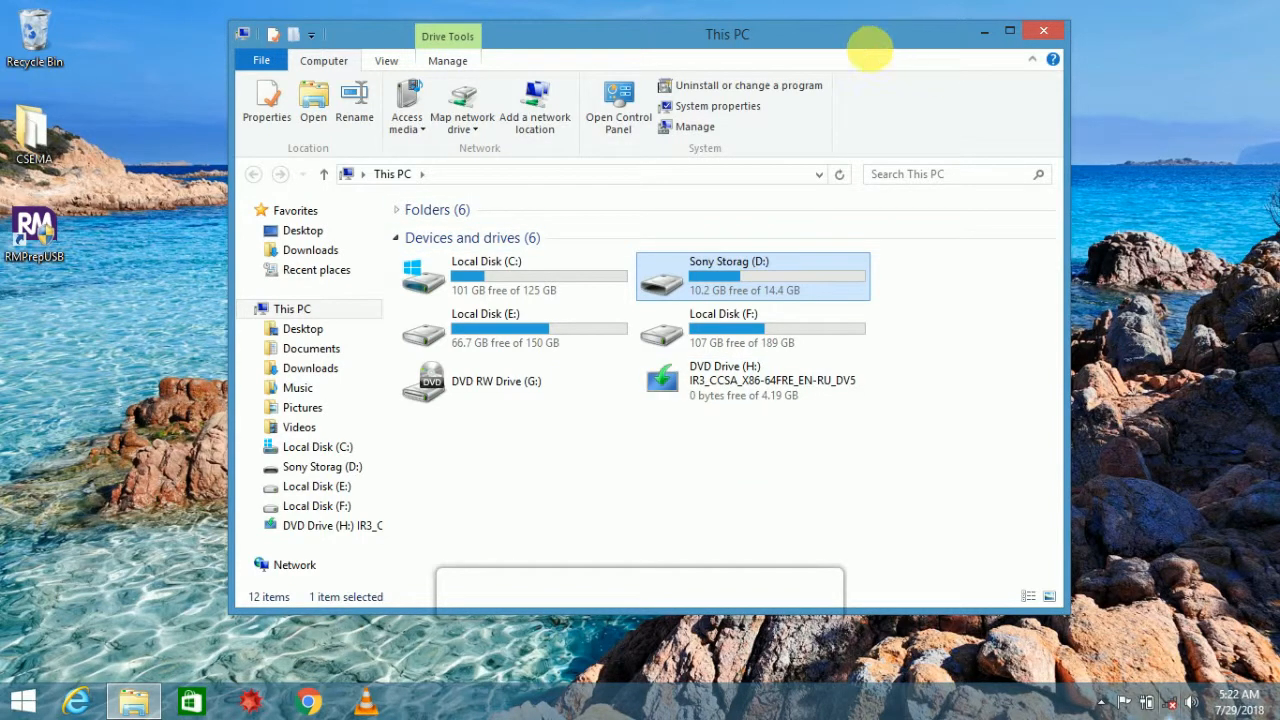
Step: Eject the Sony Storag (D:) drive again and close its folder window and This PC
{"action": "left_click_drag", "start_coordinate": [868, 40], "coordinate": [795, 34]}
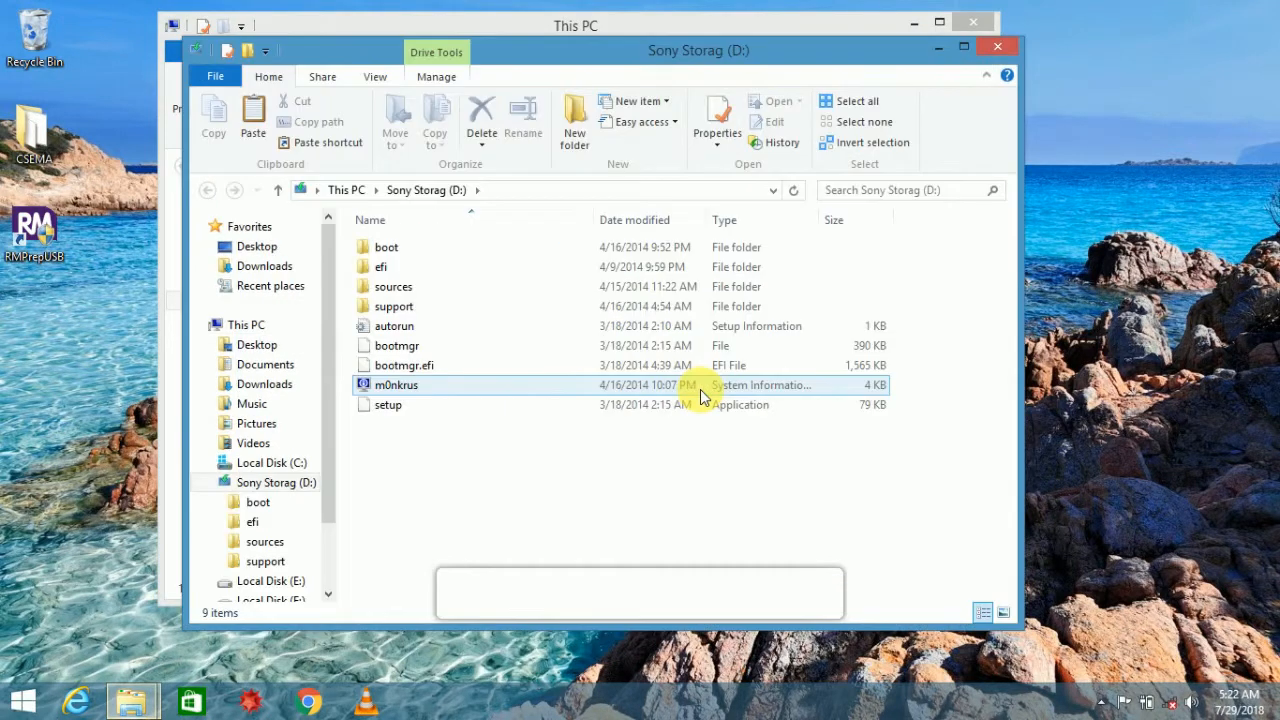
{"action": "left_click", "coordinate": [990, 50]}
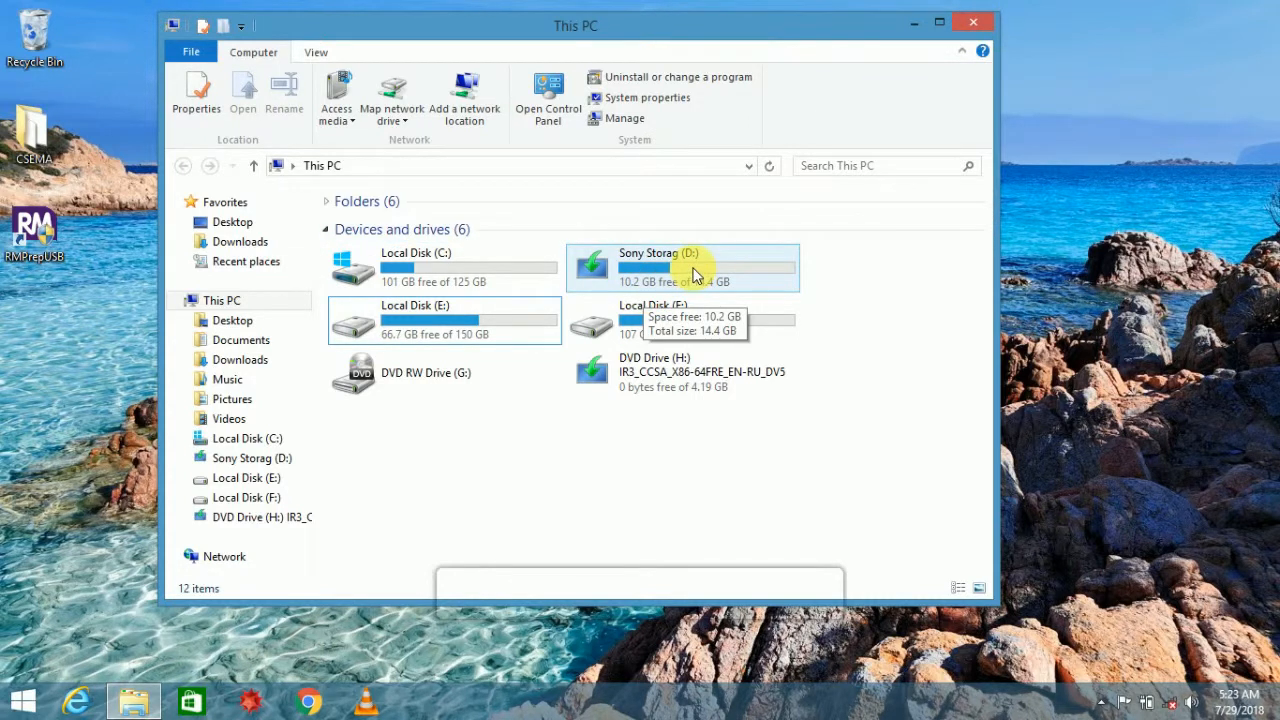
{"action": "right_click", "coordinate": [694, 269]}
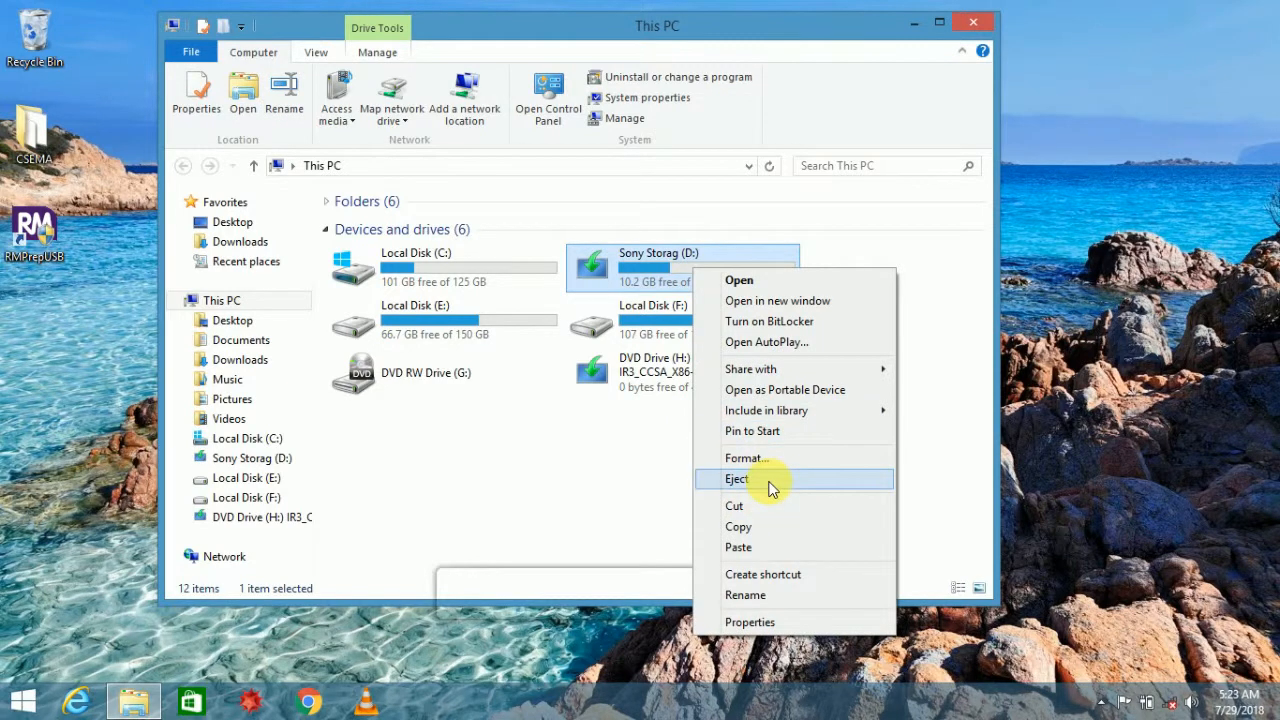
{"action": "left_click", "coordinate": [770, 481]}
{"action": "left_click", "coordinate": [968, 21]}
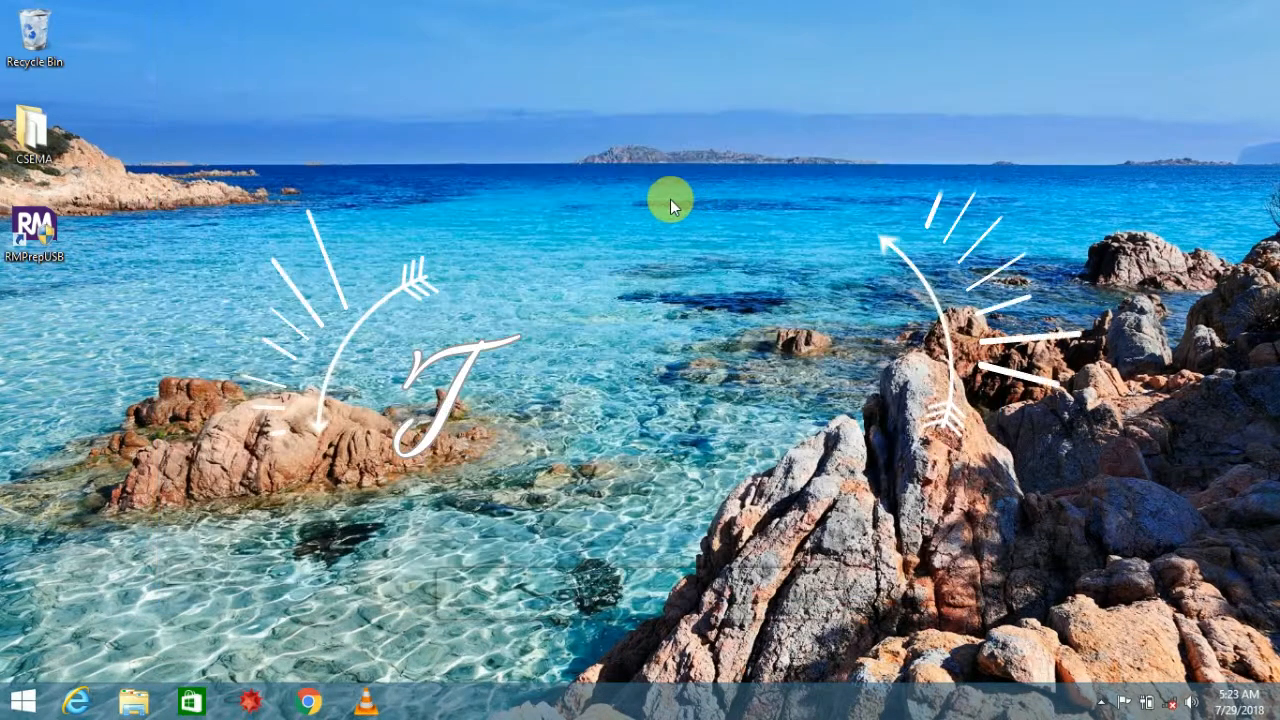